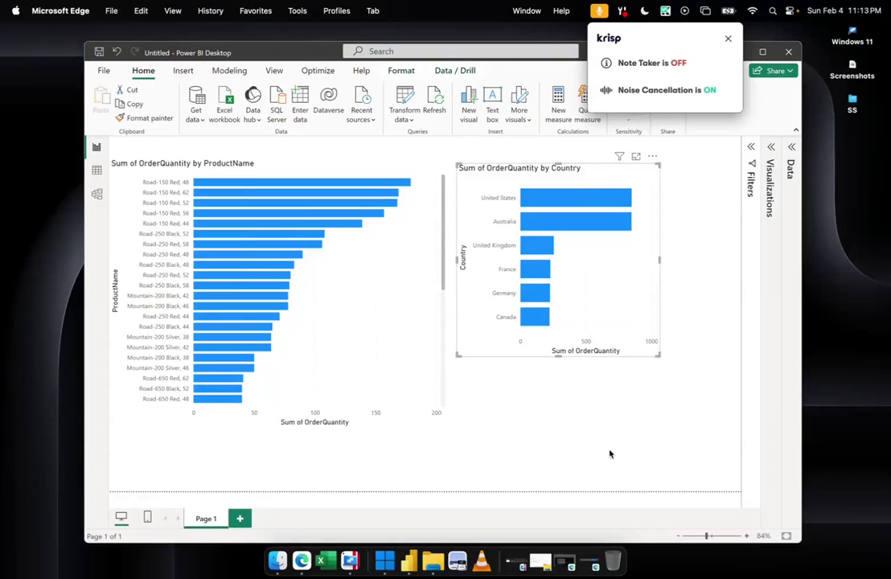
Compare the two OrderQuantity charts on the report page with the table relationships in the data model.
left_click(728, 38)
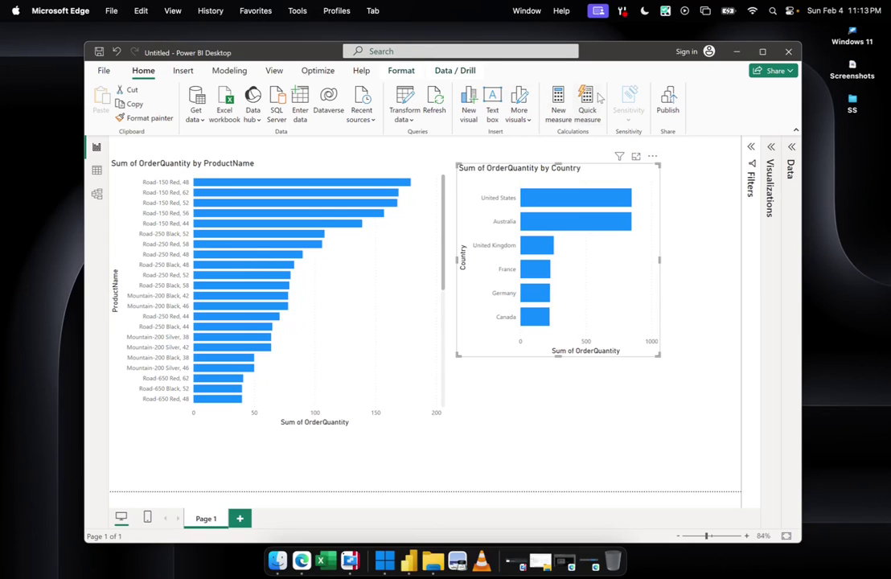
left_click(569, 432)
left_click(569, 432)
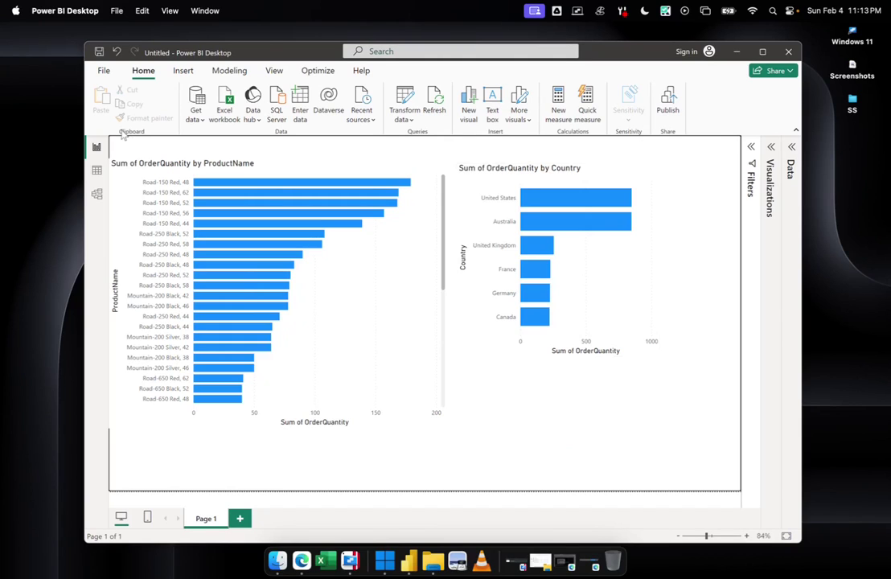
left_click(98, 192)
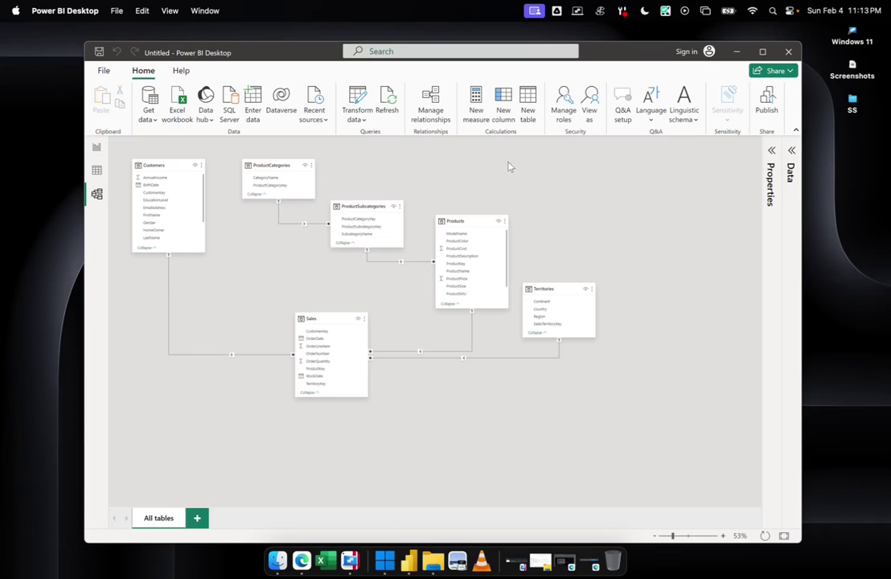
left_click(96, 147)
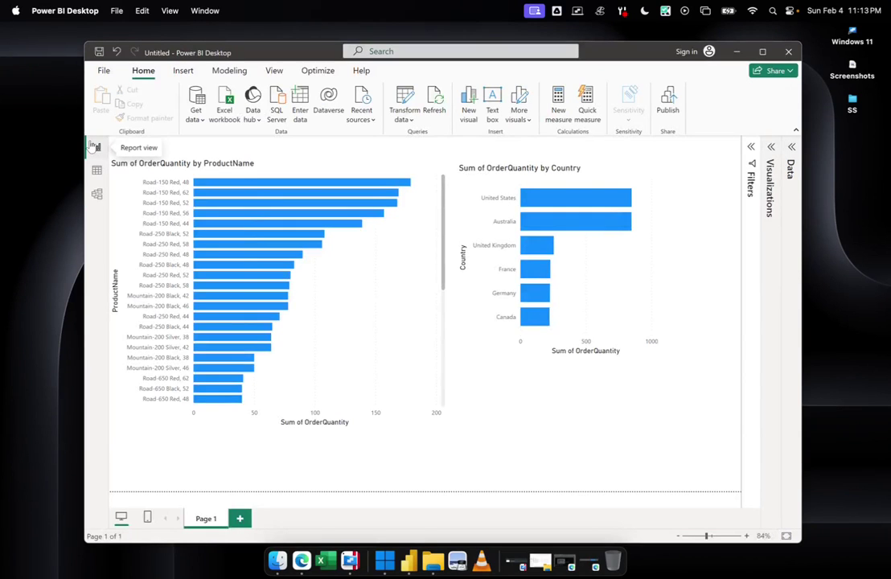
left_click(97, 194)
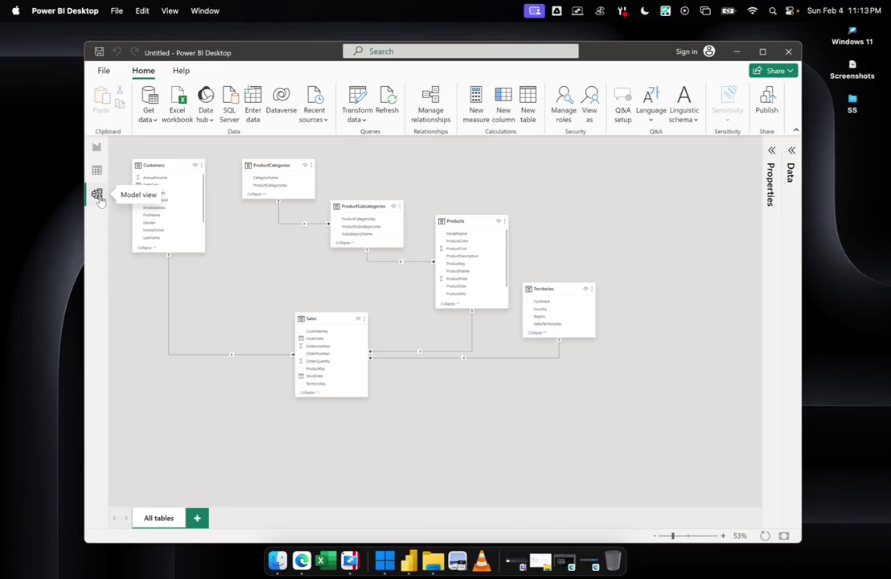
left_click(98, 149)
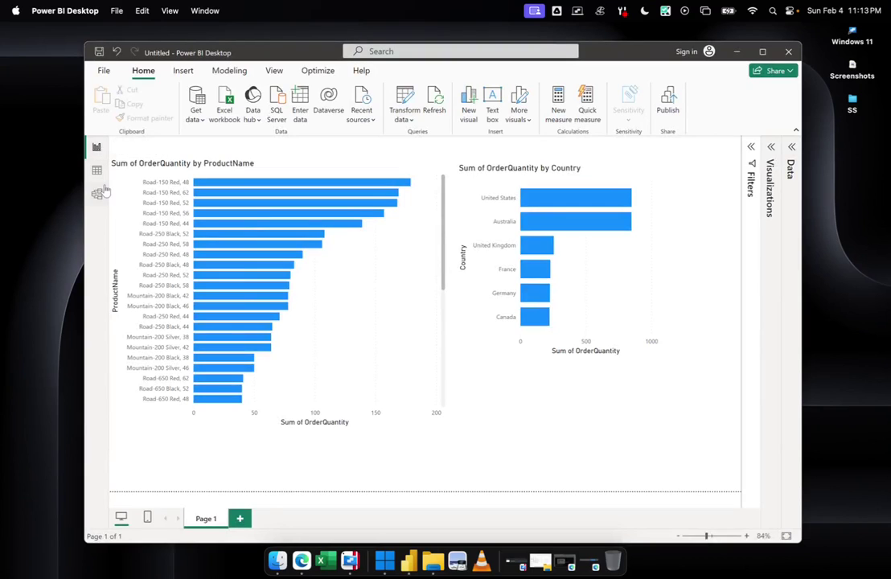
left_click(99, 194)
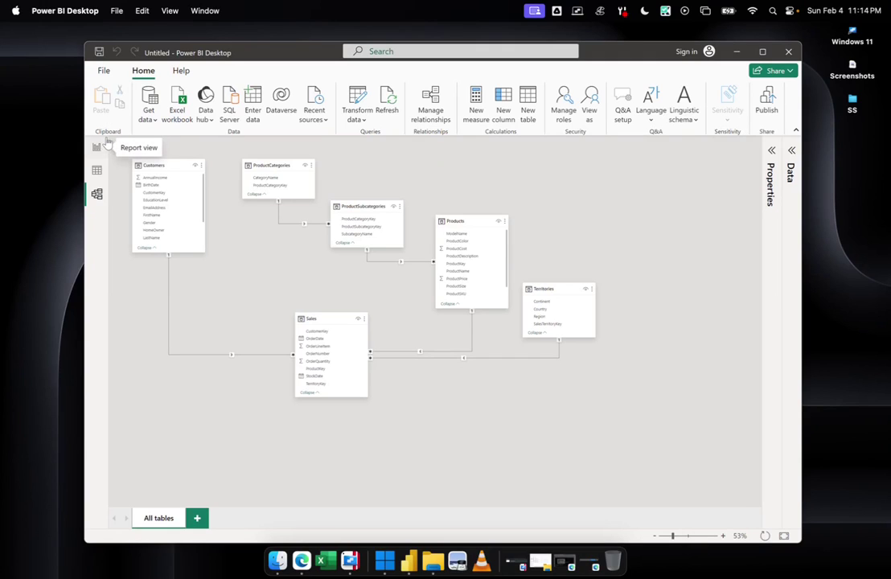
Maximize the window and add an empty slicer visual to the report page.
left_click(762, 52)
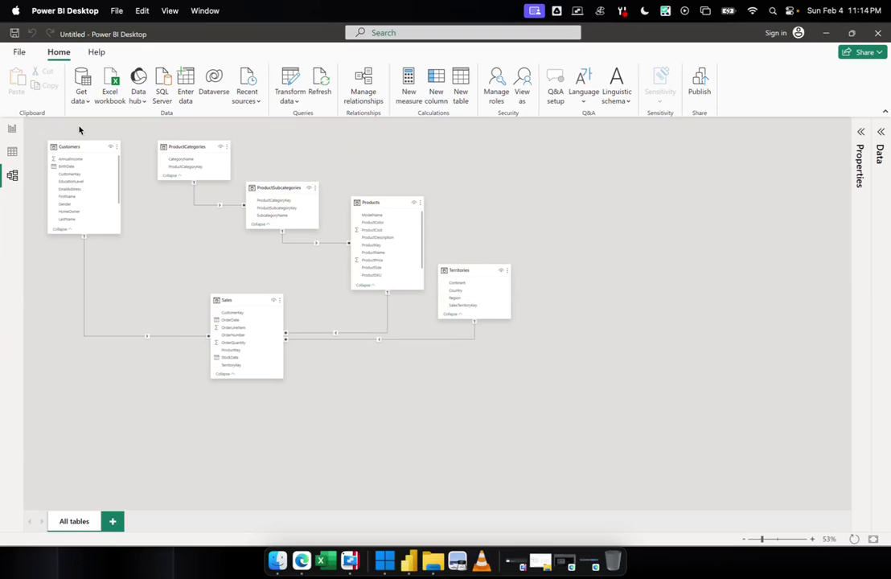
left_click(12, 128)
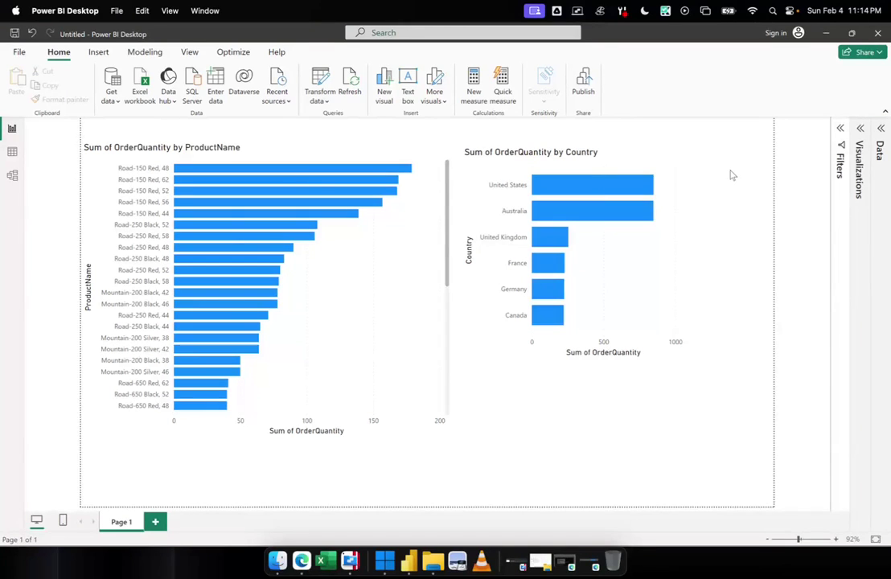
left_click(860, 129)
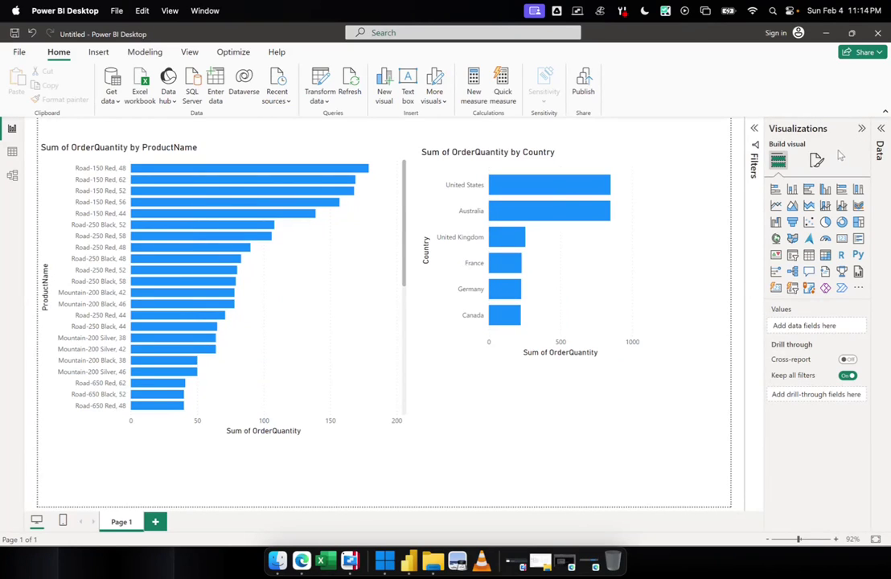
left_click(793, 255)
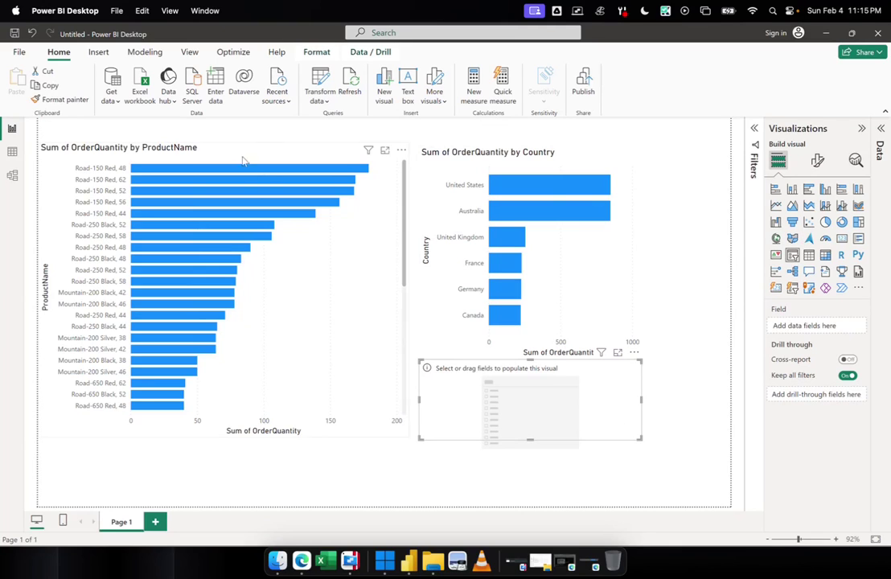
Populate the slicer with SubcategoryName from the ProductSubcategories table and make it taller to show more items.
left_click(881, 131)
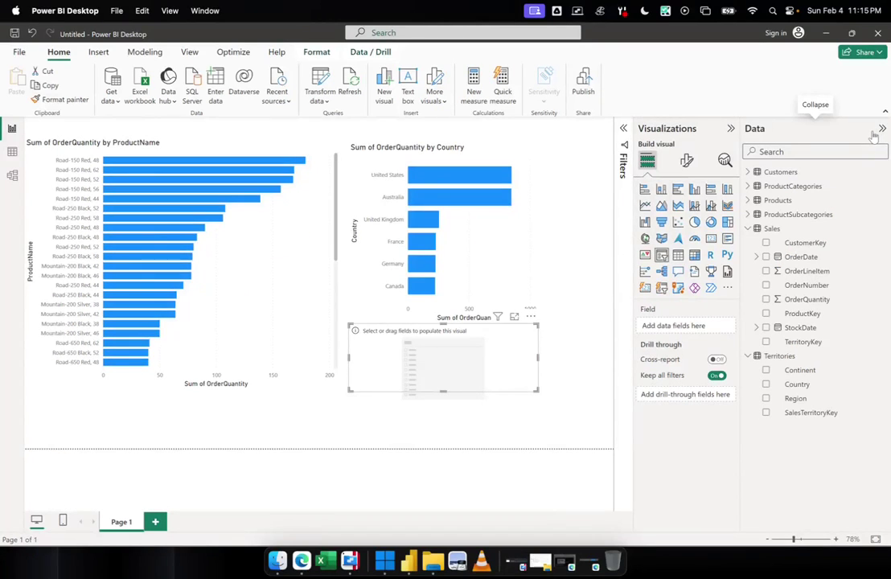
left_click(881, 130)
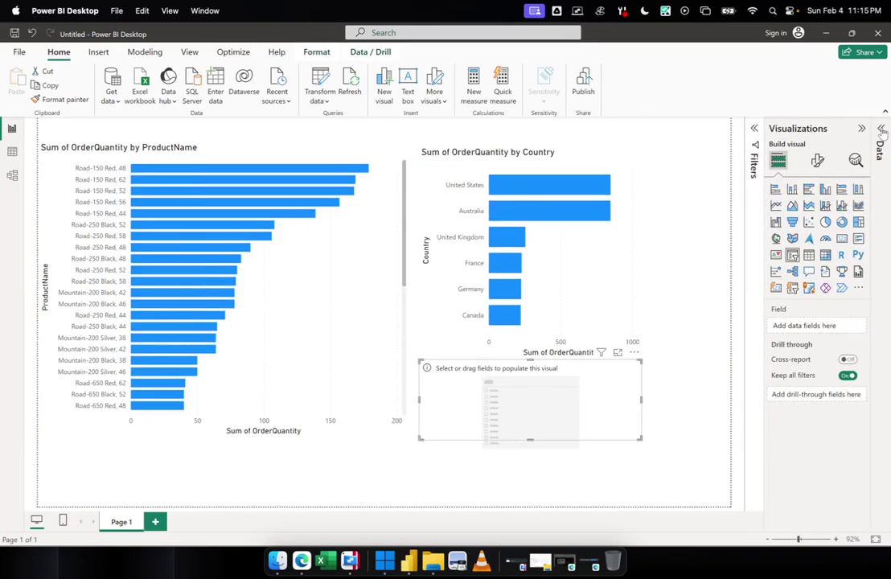
left_click(881, 131)
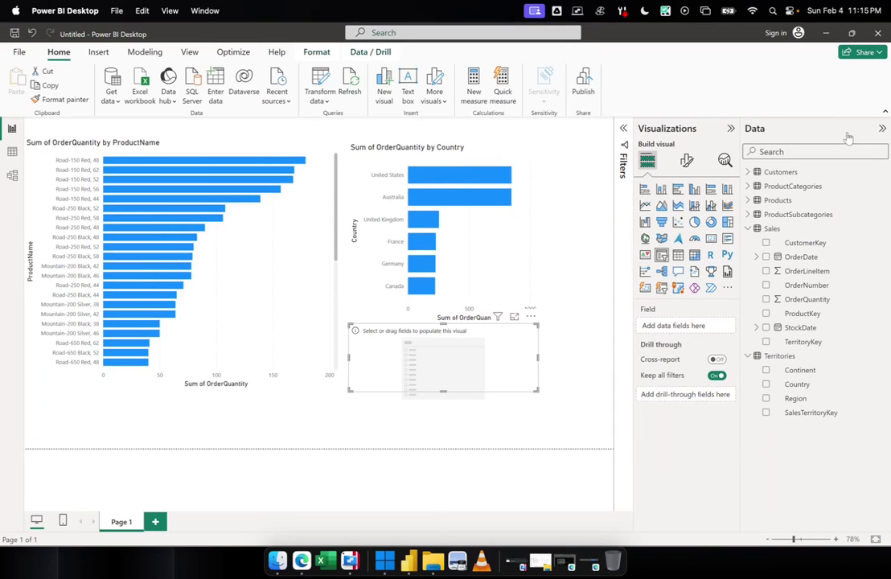
left_click(797, 215)
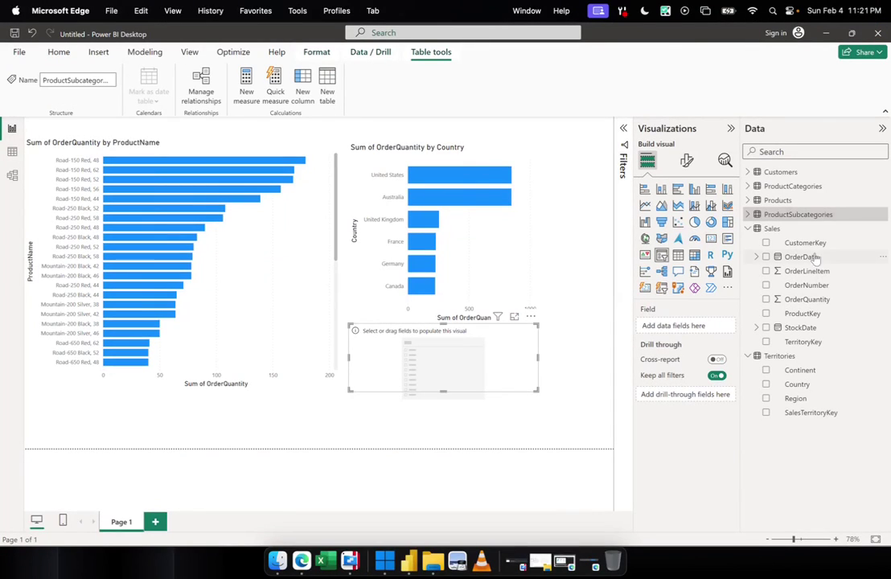
left_click(747, 215)
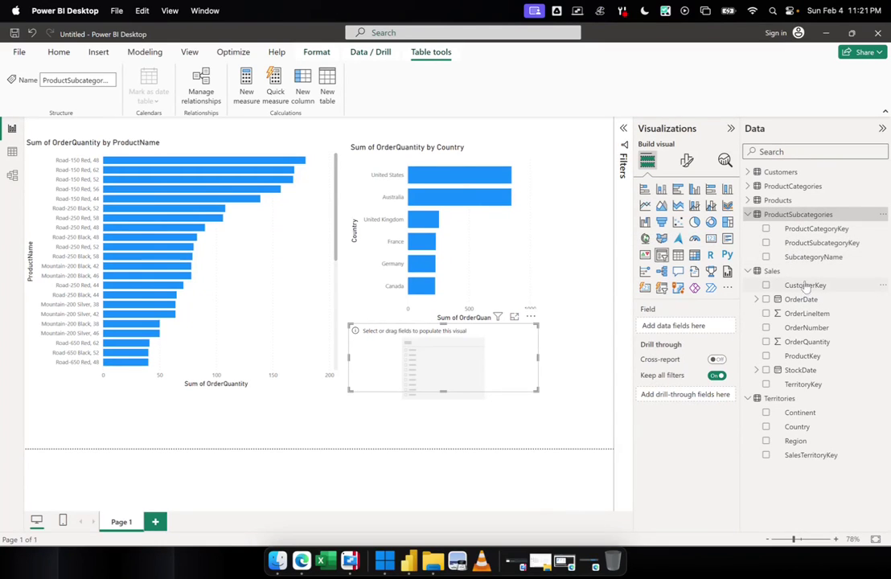
left_click_drag(796, 256, 687, 326)
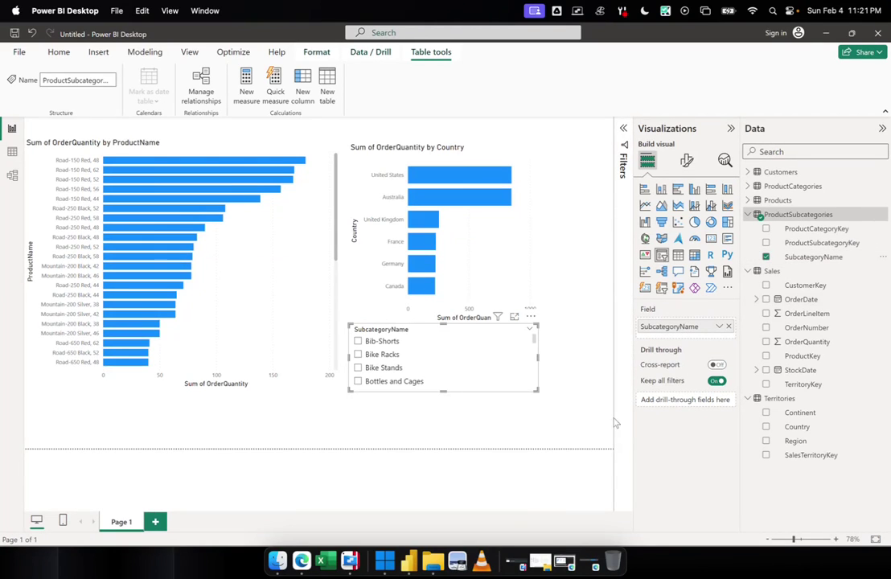
left_click_drag(537, 391, 527, 441)
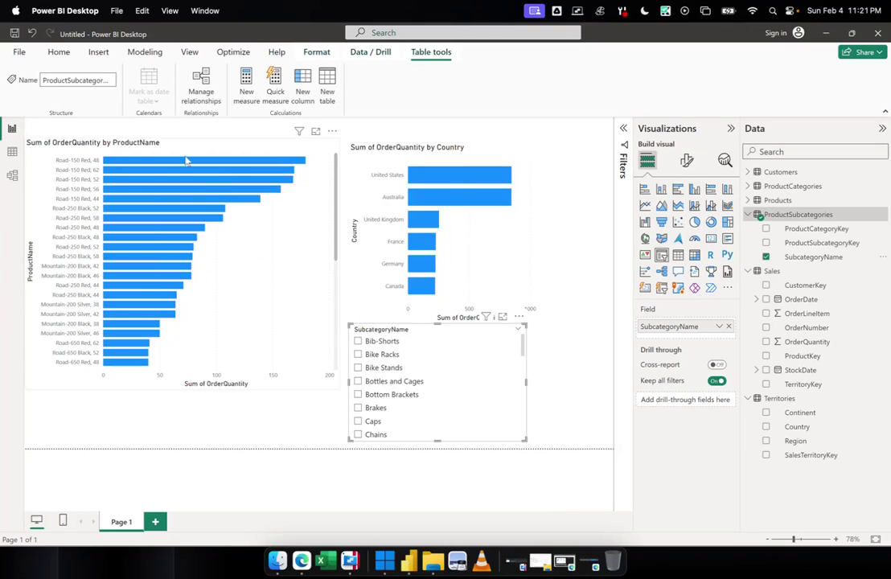
Examine how ProductCategories, ProductSubcategories and Products connect in the data model, and return to the report.
left_click(12, 175)
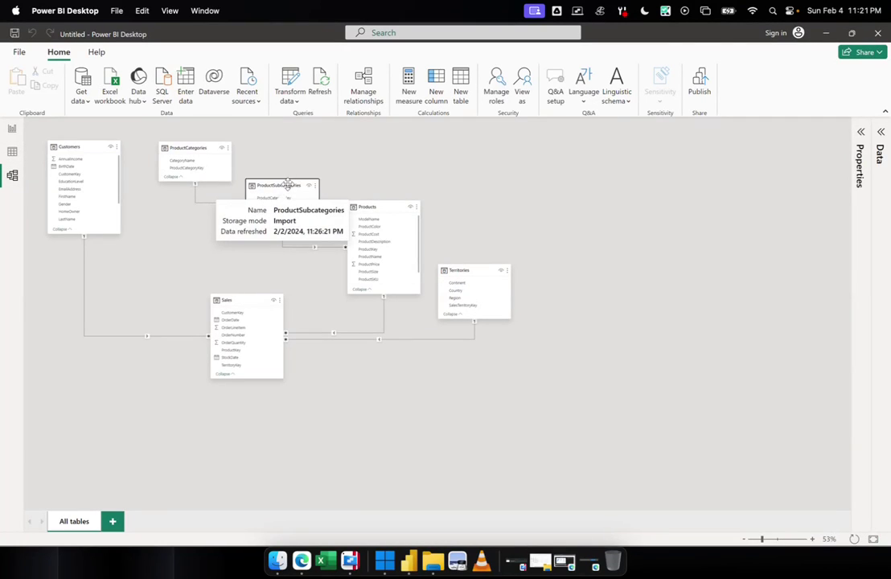
left_click_drag(294, 190, 286, 197)
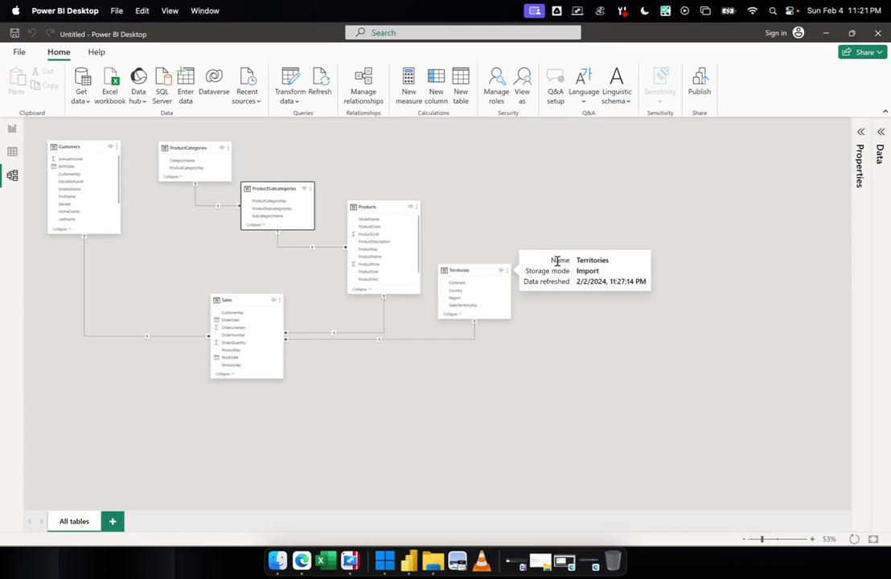
left_click_drag(181, 147, 178, 147)
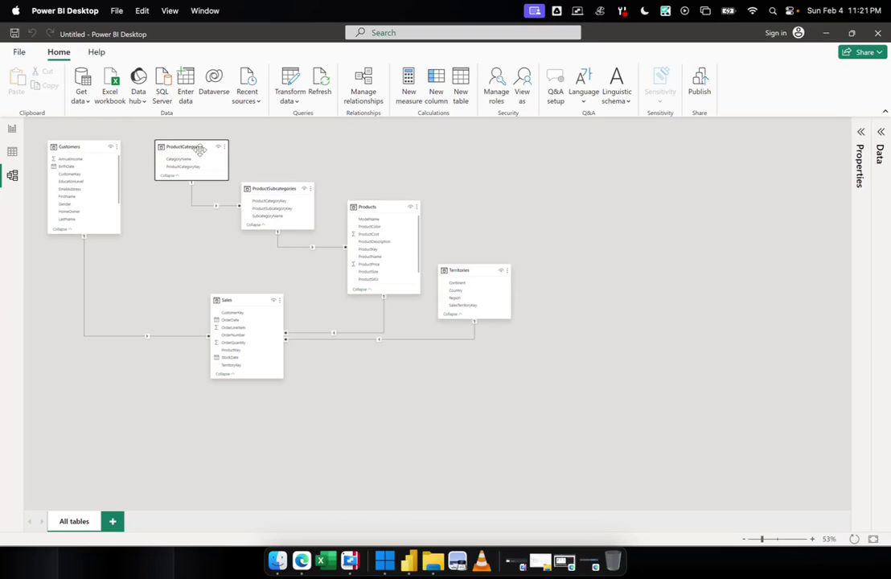
left_click_drag(191, 153, 195, 144)
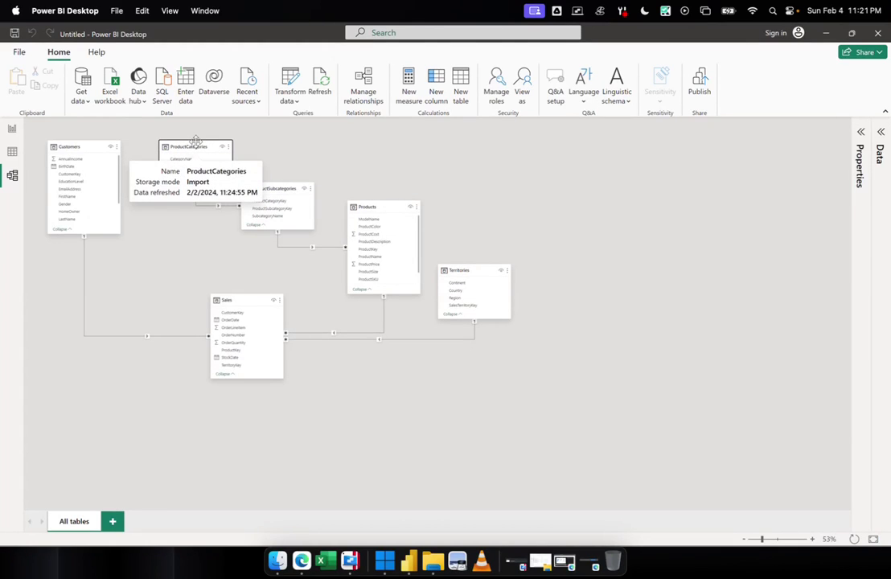
left_click(284, 200)
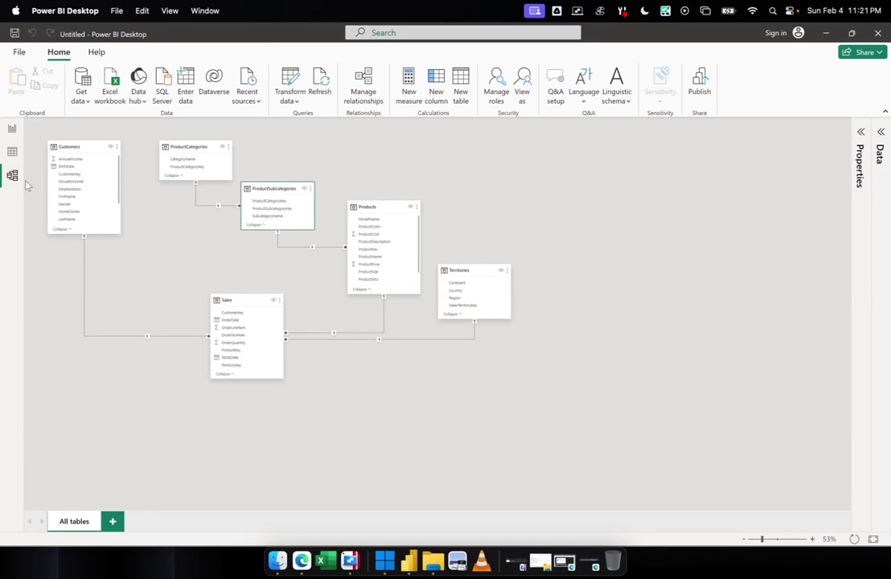
left_click(13, 137)
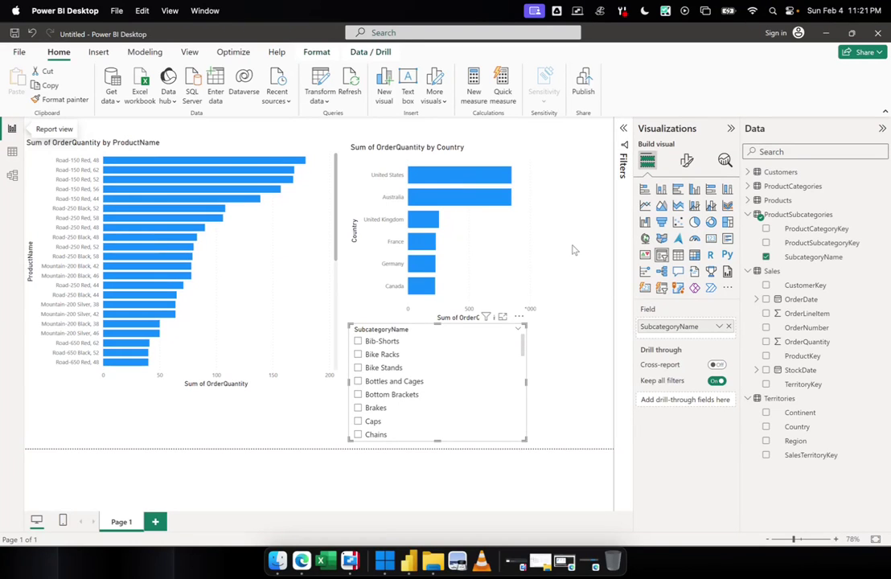
Test the SubcategoryName slicer by filtering the charts with Bike Racks and Bike Stands.
left_click(575, 251)
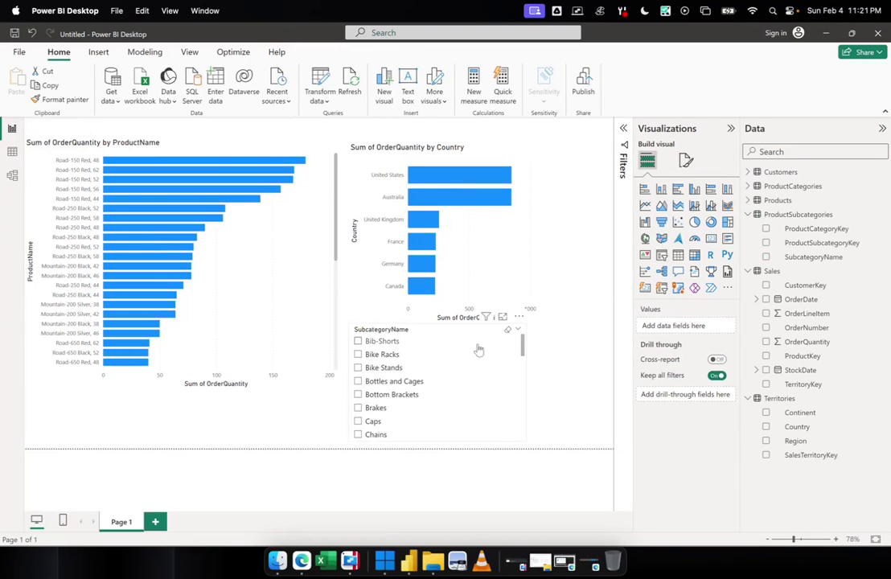
left_click(359, 355)
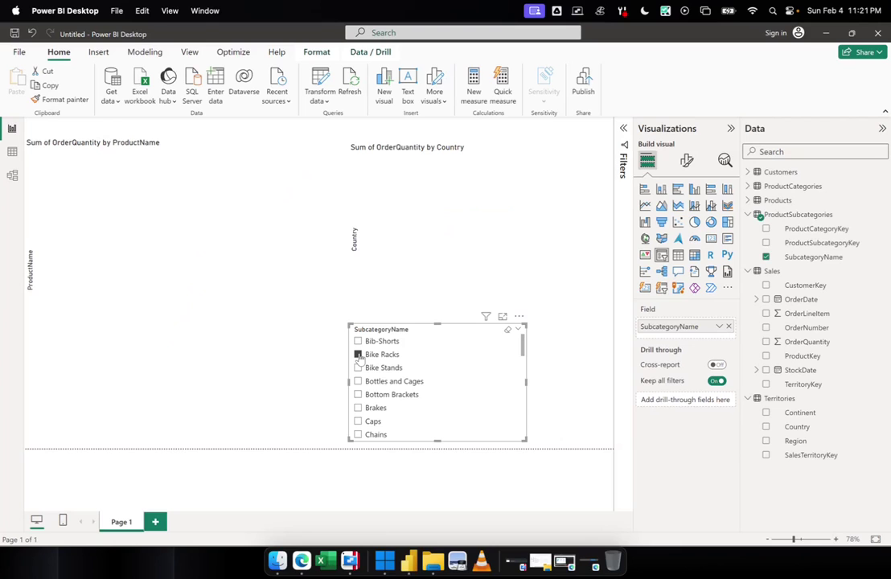
left_click(359, 368)
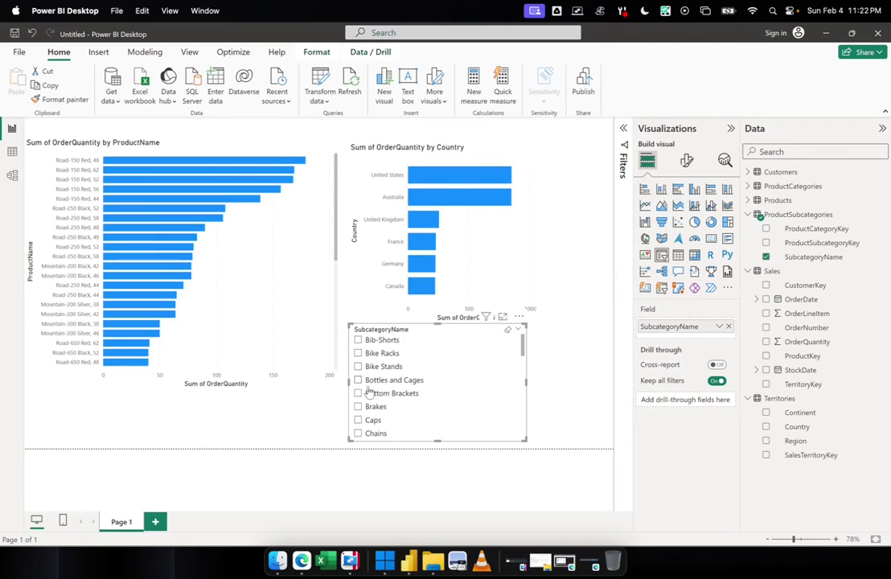
Try subcategories further down the slicer, such as Socks and Shorts, and leave the charts filtered to Road Bikes.
scroll(368, 386, "down", 2)
scroll(368, 389, "down", 8)
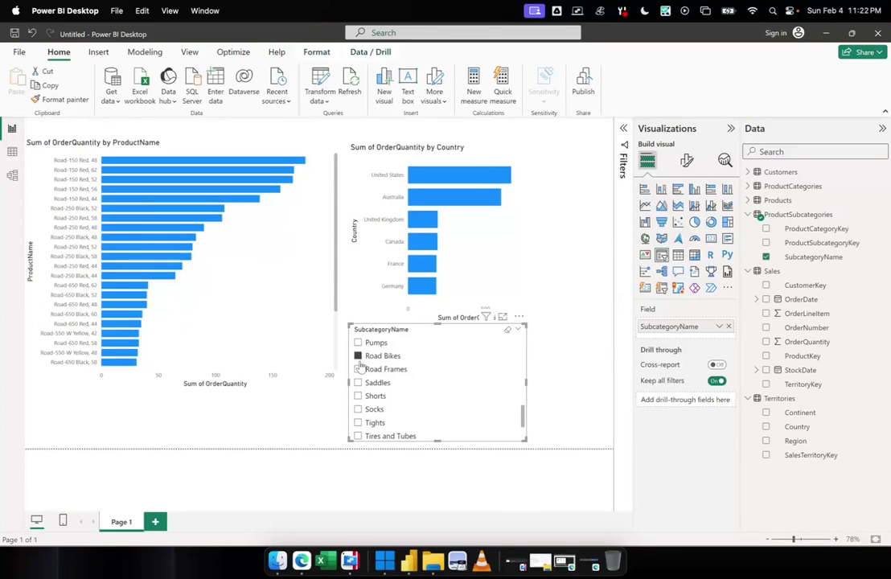
left_click(359, 369)
left_click(359, 356)
left_click(359, 342)
left_click(358, 355)
left_click(359, 409)
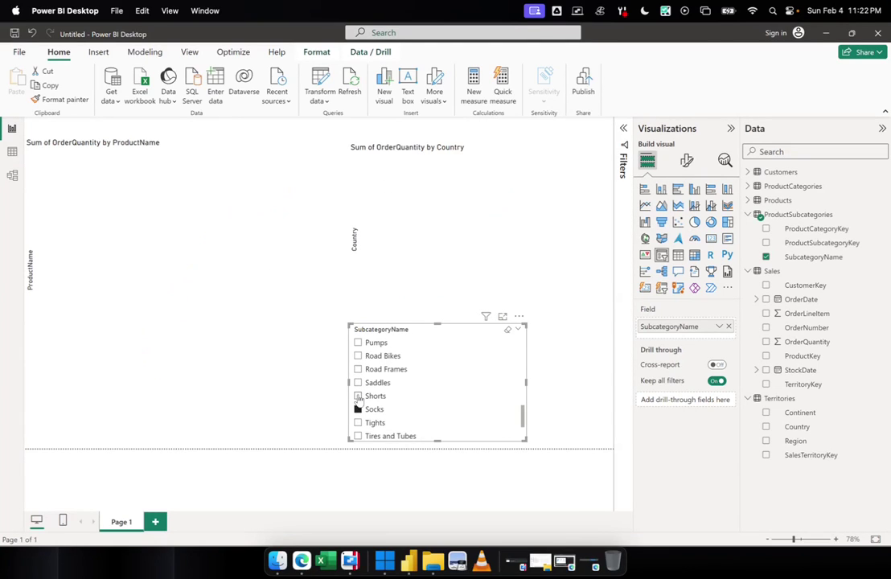
left_click(359, 396)
left_click(359, 356)
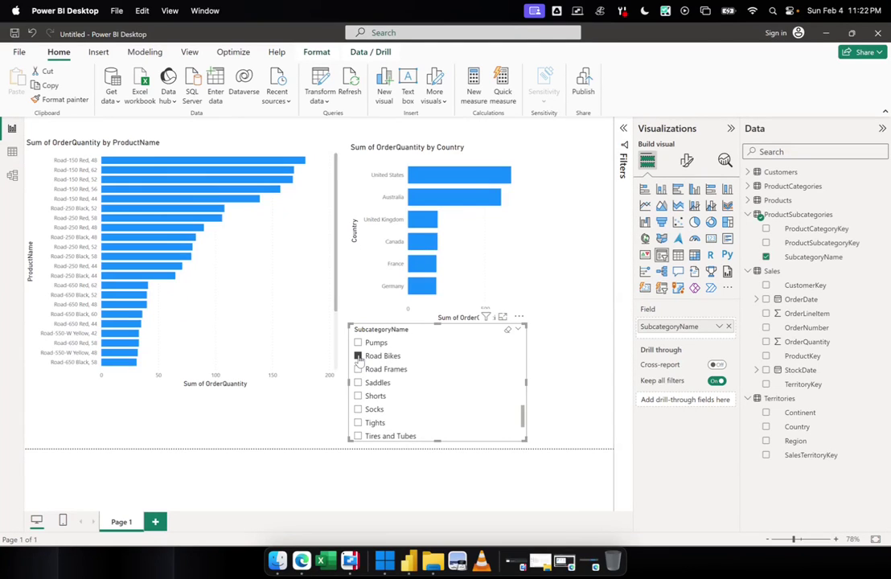
Return the slicer list to its beginning and collapse the expanded side panes to widen the report canvas.
left_click_drag(523, 413, 526, 342)
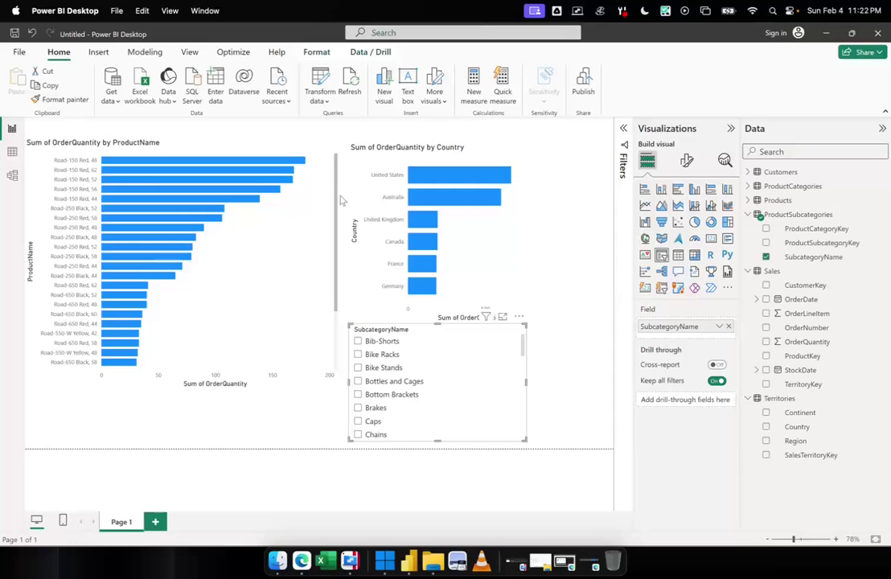
left_click(730, 128)
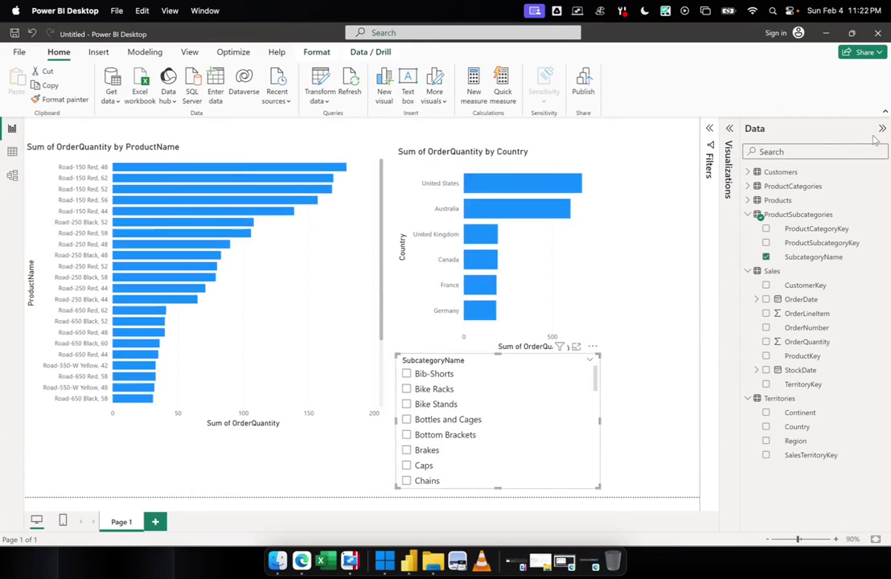
left_click(882, 129)
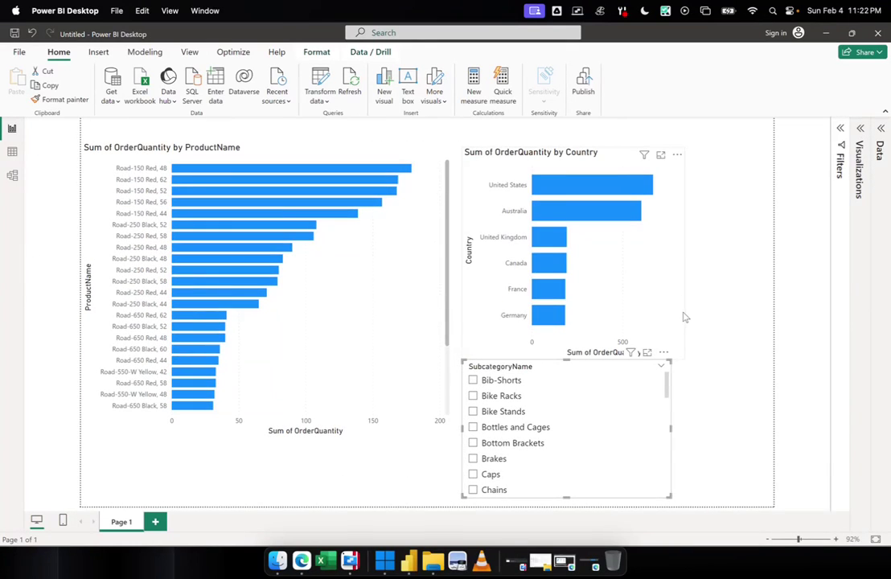
Shrink the OrderQuantity by Country chart and place a narrower SubcategoryName slicer beside it, aligned with the chart's top edge.
left_click_drag(681, 355, 643, 344)
left_click_drag(671, 427, 590, 426)
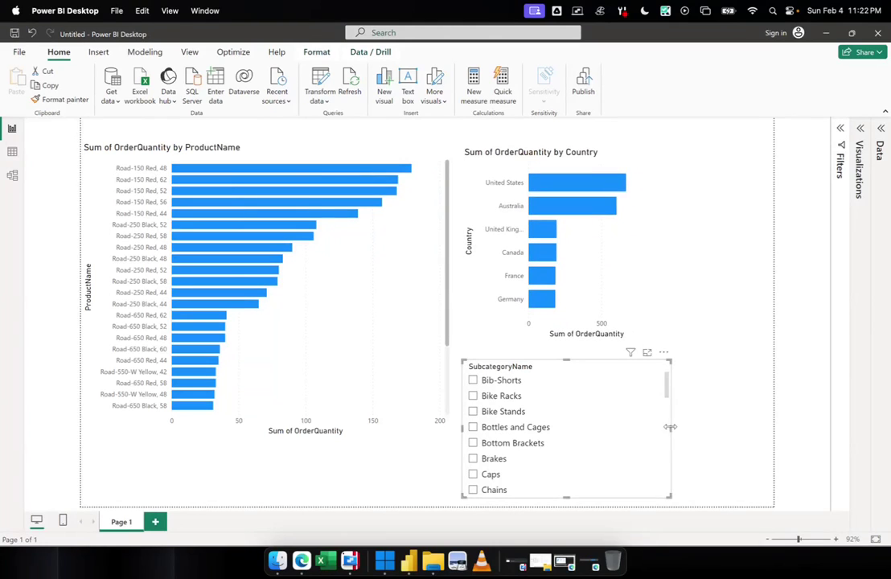
left_click_drag(543, 366, 723, 155)
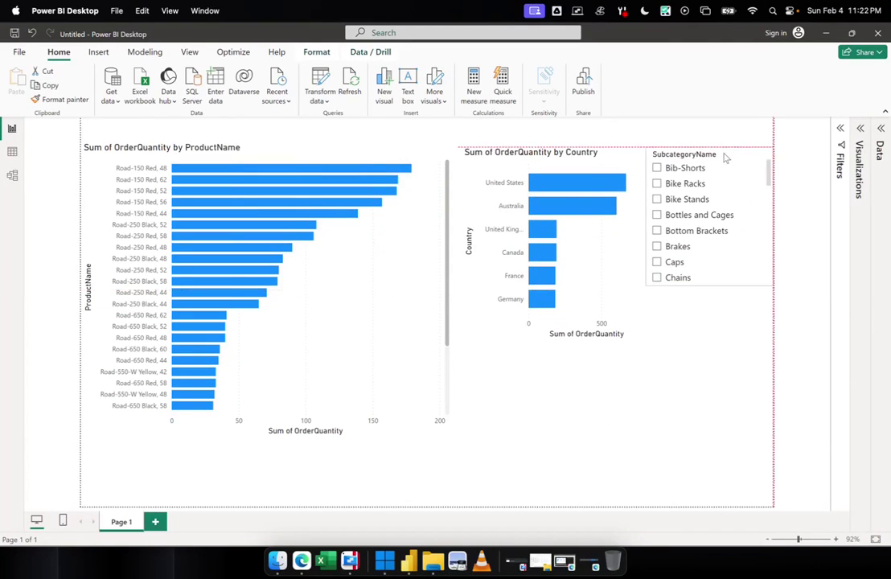
Clear the Road Bikes selection in the SubcategoryName slicer so both OrderQuantity charts are unfiltered.
left_click(706, 295)
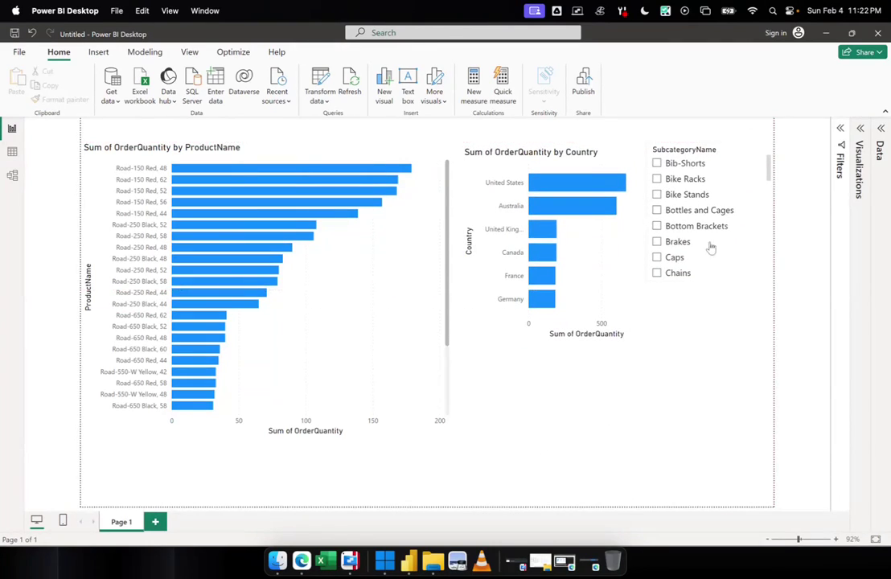
left_click(726, 151)
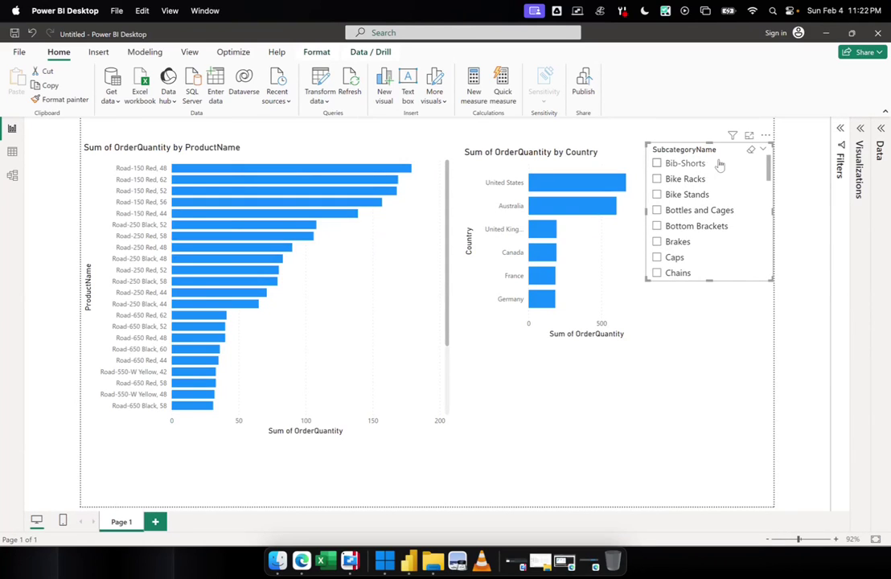
scroll(724, 211, "down", 6)
scroll(724, 210, "down", 3)
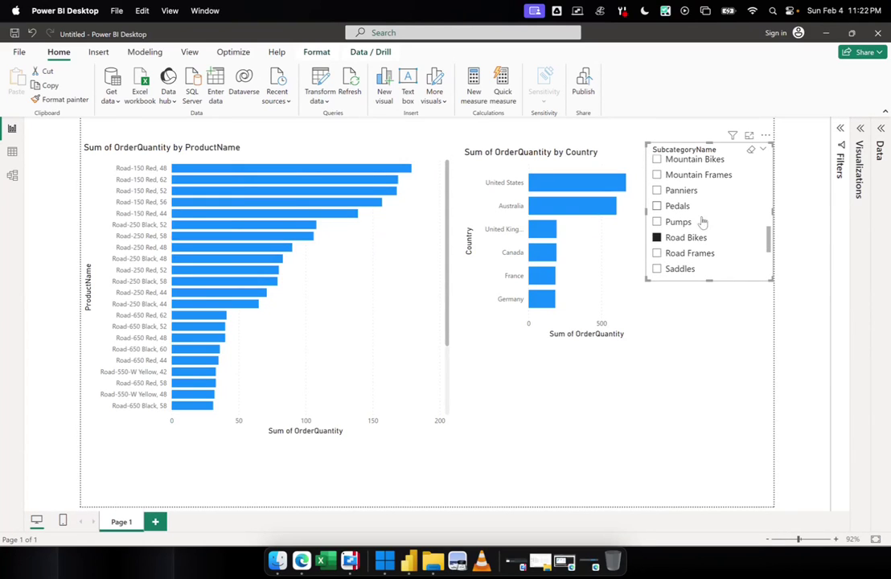
left_click(657, 238)
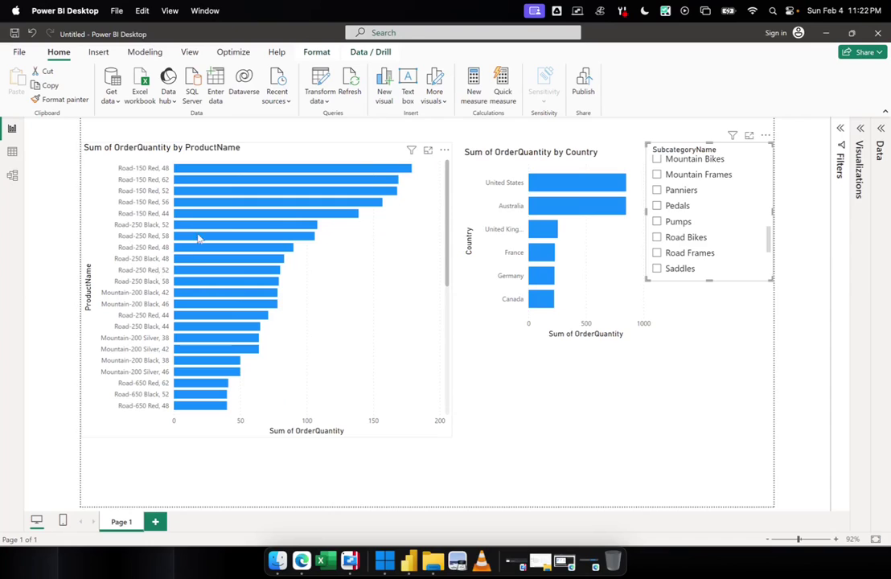
Test how subcategories in the lower part of the slicer list filter both charts, and leave none selected.
left_click(351, 150)
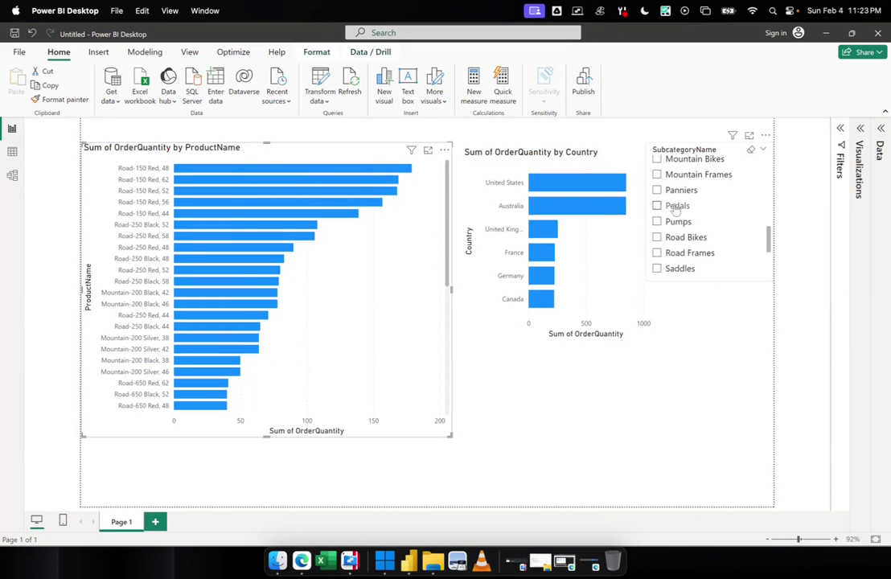
left_click(748, 282)
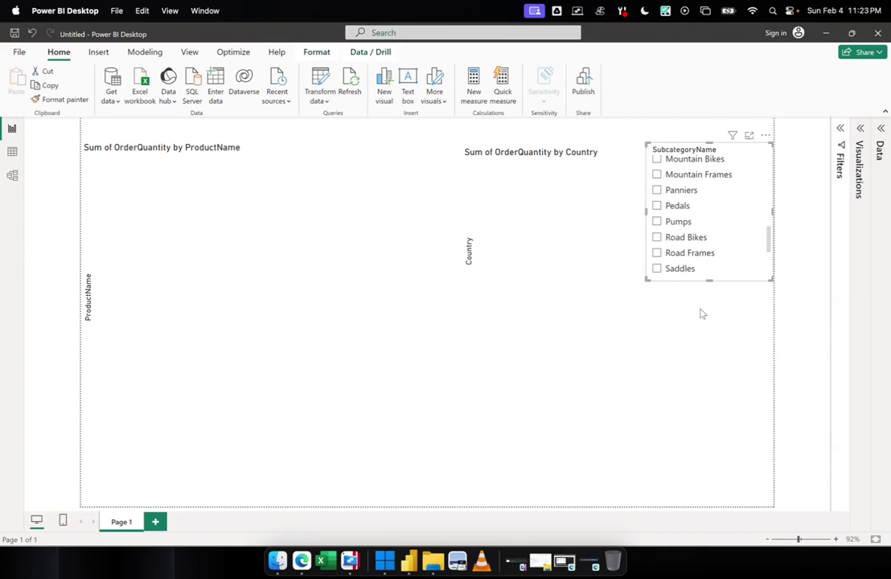
scroll(708, 265, "down", 3)
left_click(720, 233)
scroll(694, 263, "down", 2)
scroll(676, 225, "up", 2)
left_click(667, 201)
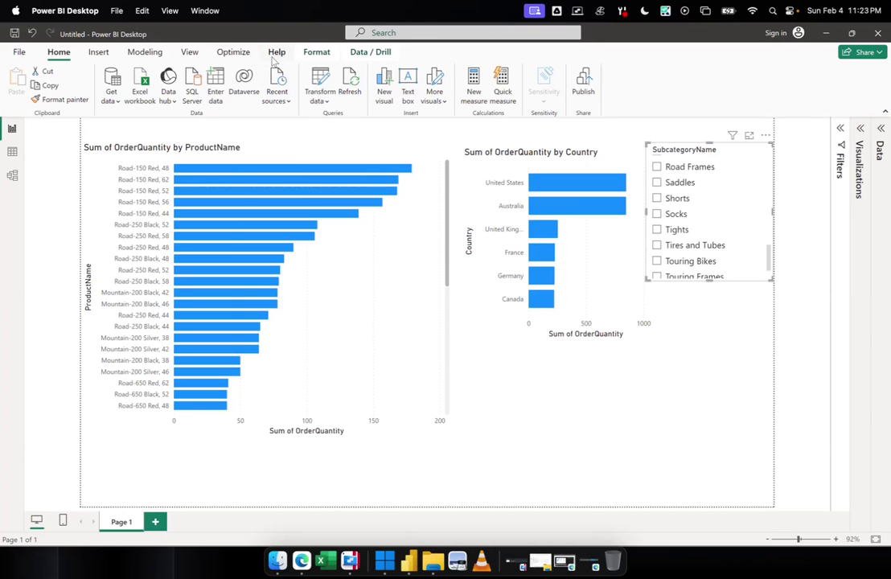
Turn on Edit interactions for the SubcategoryName slicer and set its interaction with the OrderQuantity by Country chart to None.
left_click(317, 52)
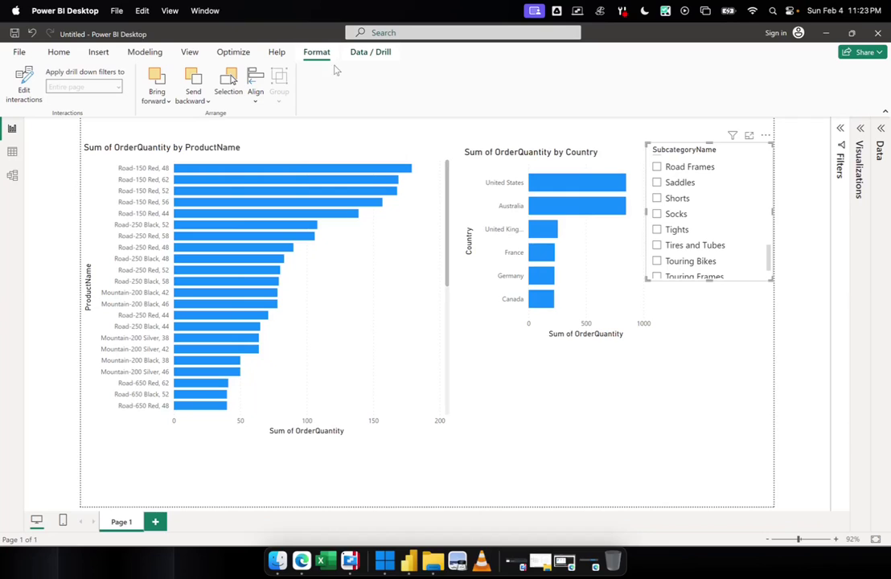
left_click(24, 89)
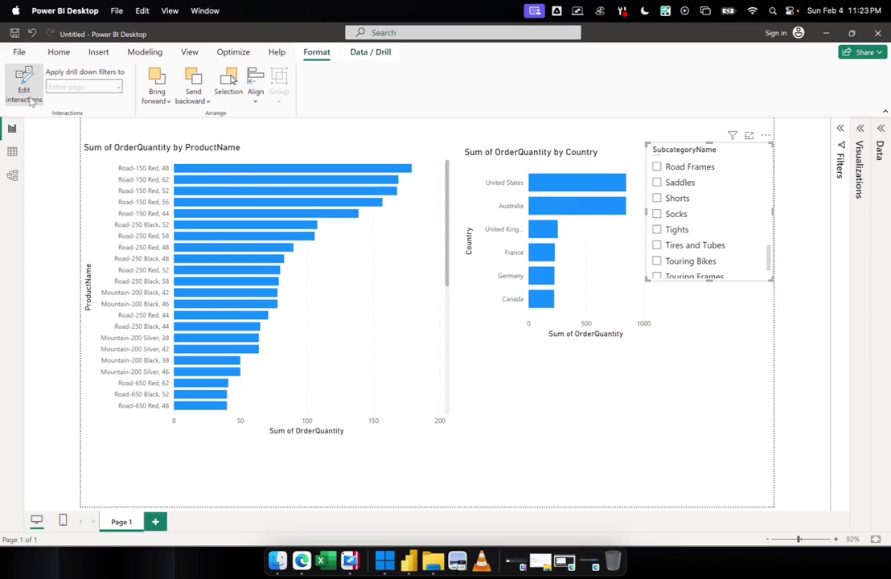
left_click(31, 101)
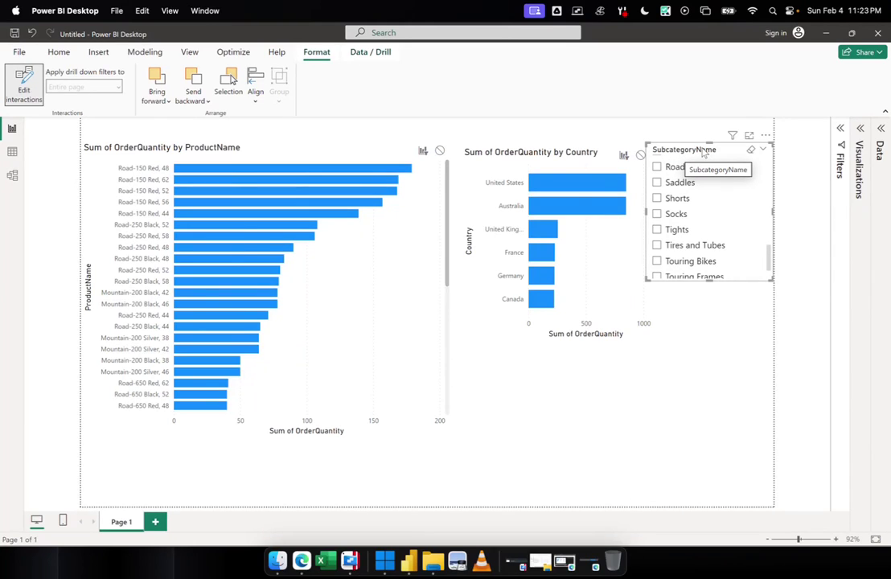
left_click(640, 156)
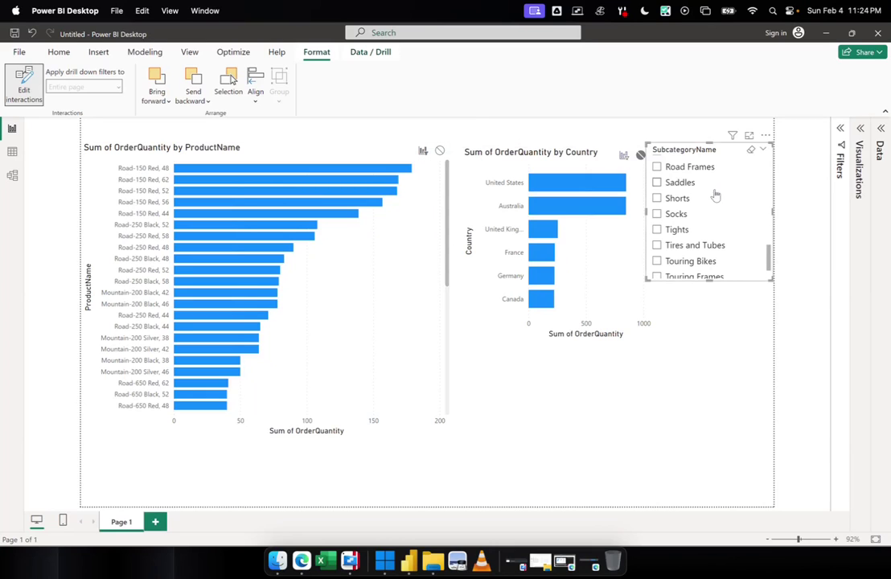
Test the edited interaction by selecting and clearing Bike Racks, Bike Stands and Brakes in the slicer.
left_click_drag(770, 256, 776, 167)
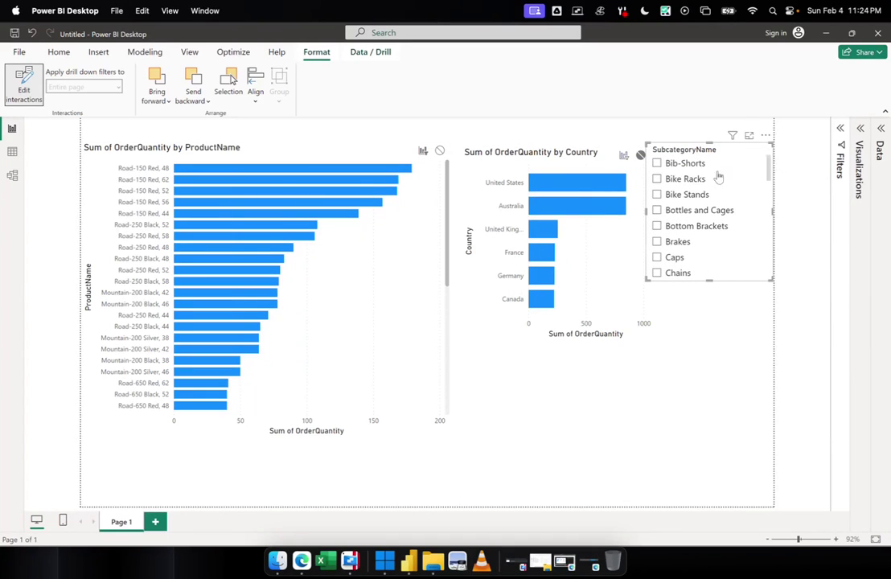
left_click(657, 180)
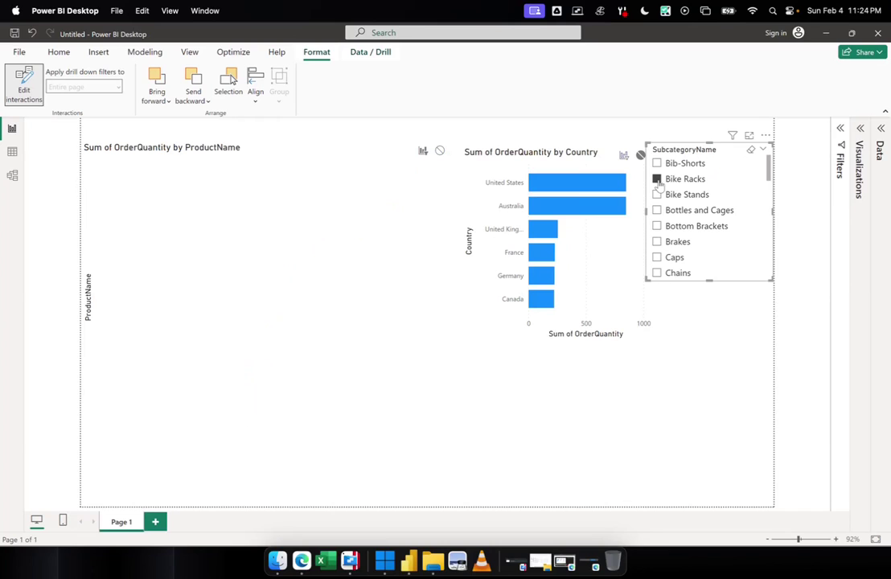
left_click(657, 180)
left_click(657, 179)
left_click(657, 179)
left_click(657, 180)
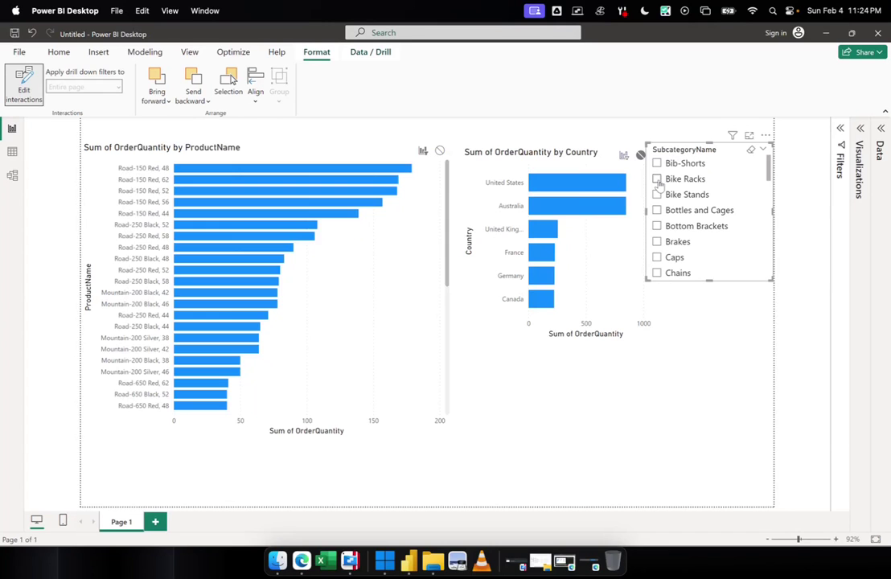
left_click(657, 195)
left_click(657, 195)
left_click(657, 242)
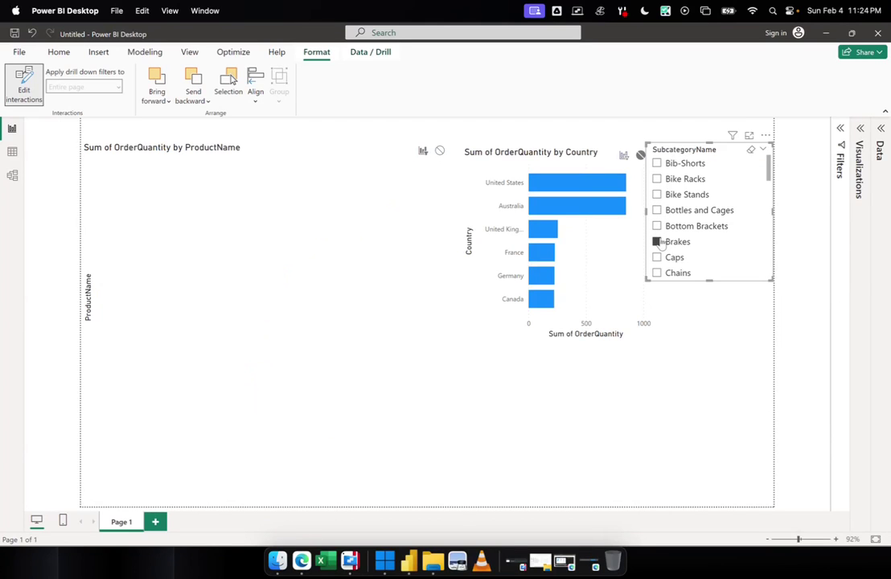
left_click(657, 242)
Test the slicer with Mountain Bikes, clear the selection and return the list to its beginning.
left_click_drag(770, 169, 766, 241)
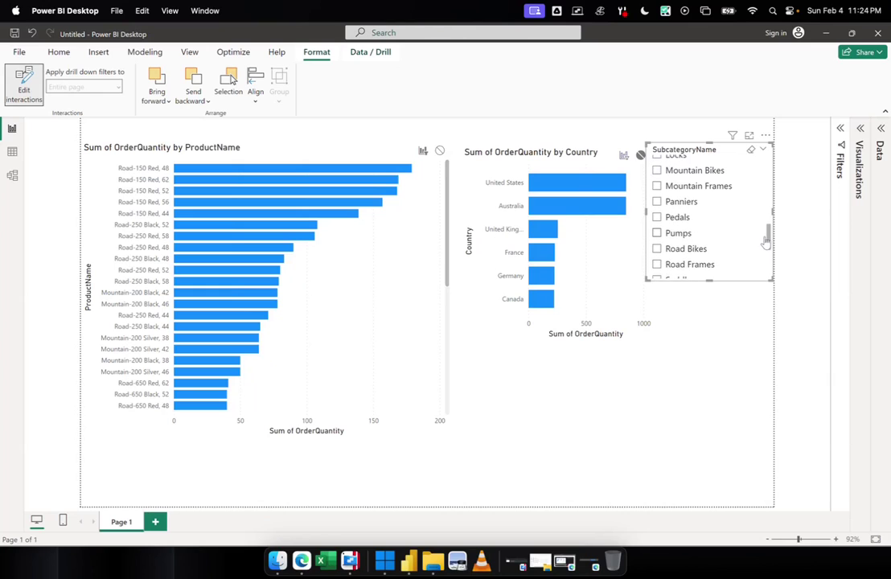
left_click(657, 170)
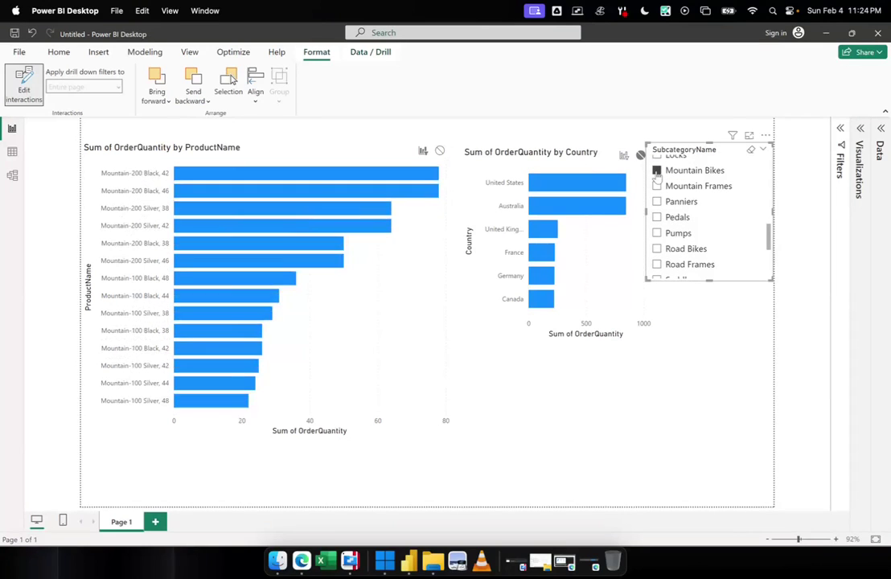
left_click(657, 172)
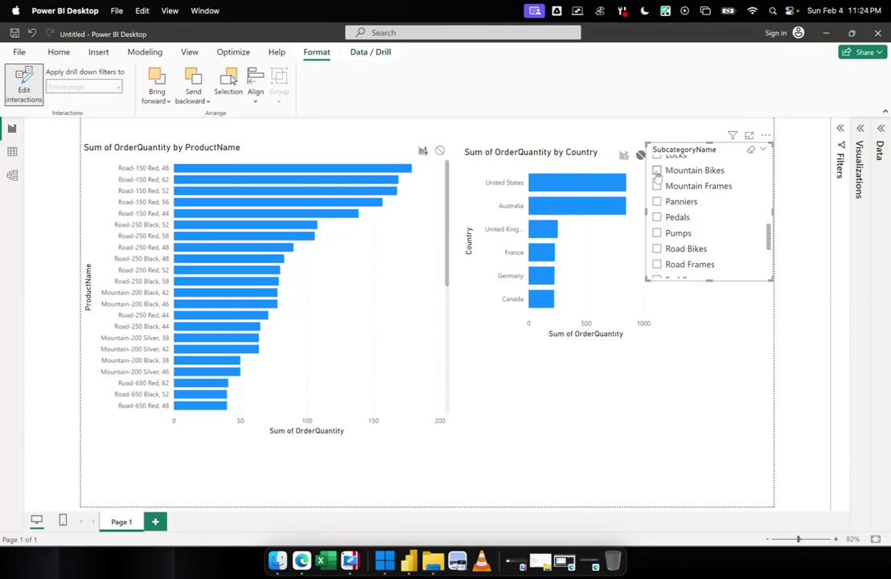
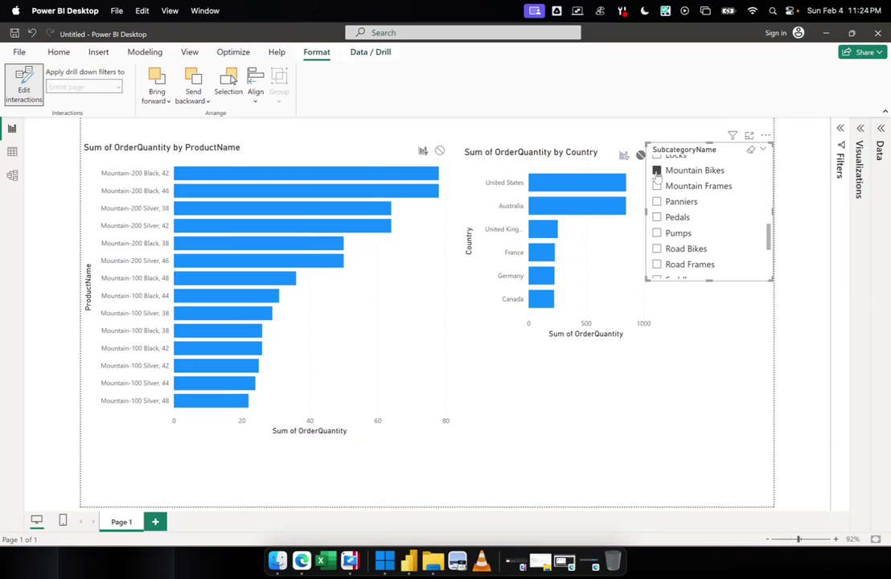
left_click_drag(770, 235, 770, 165)
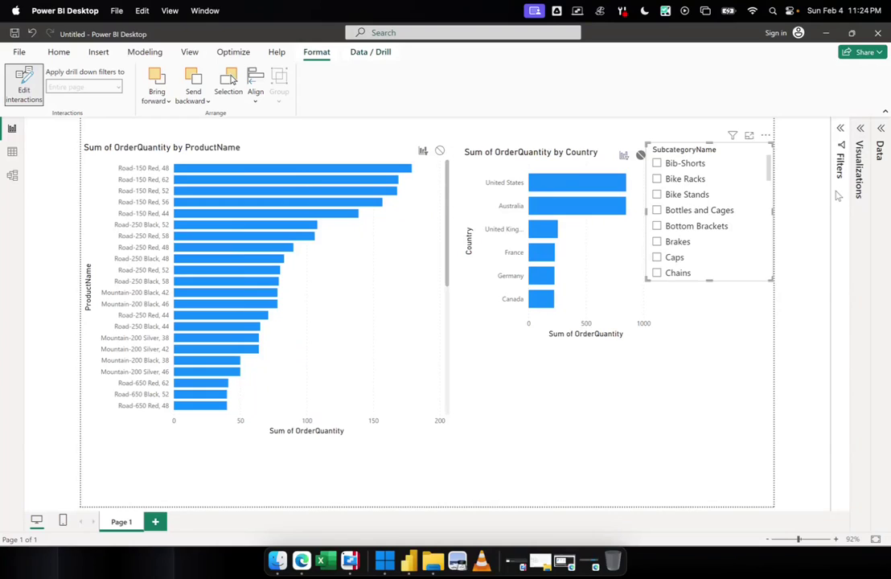
Open the visual formatting options of the SubcategoryName slicer and expand its Slicer settings.
left_click(860, 128)
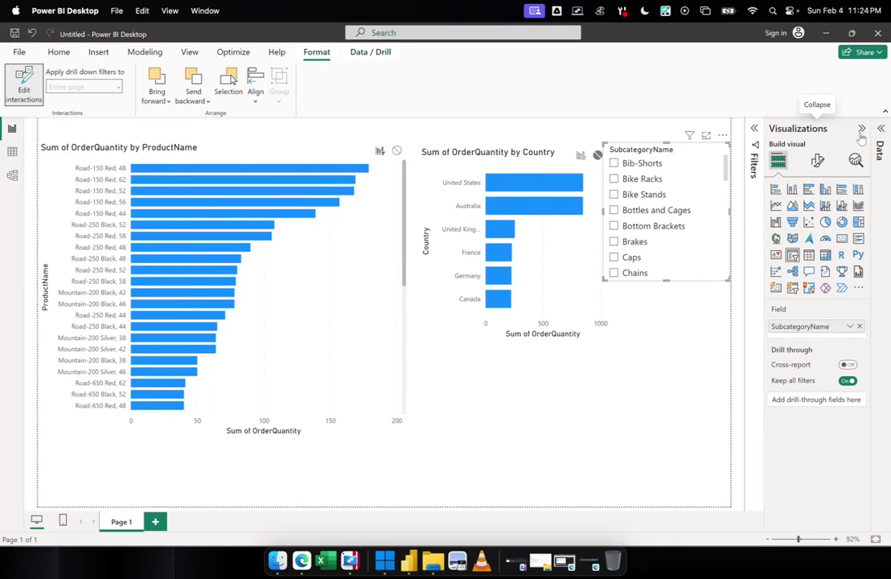
left_click(819, 163)
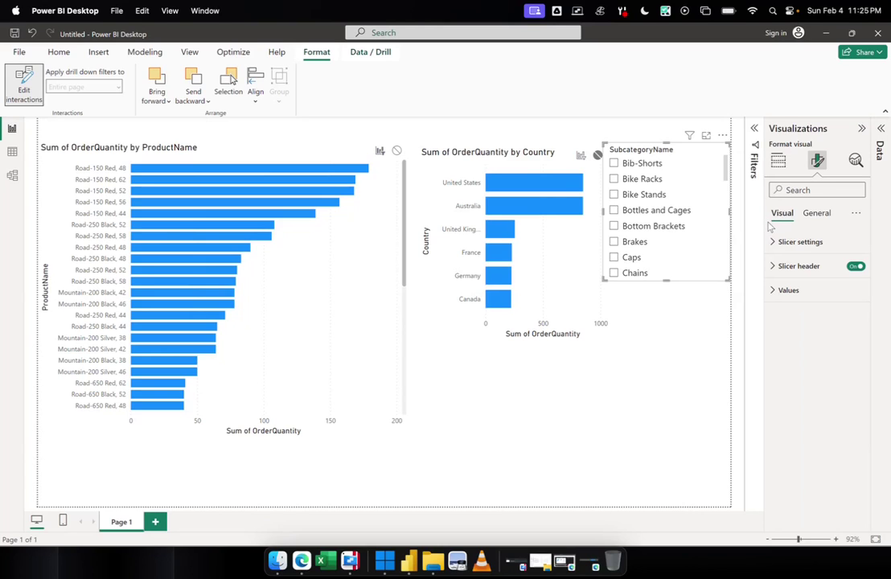
key("super+q")
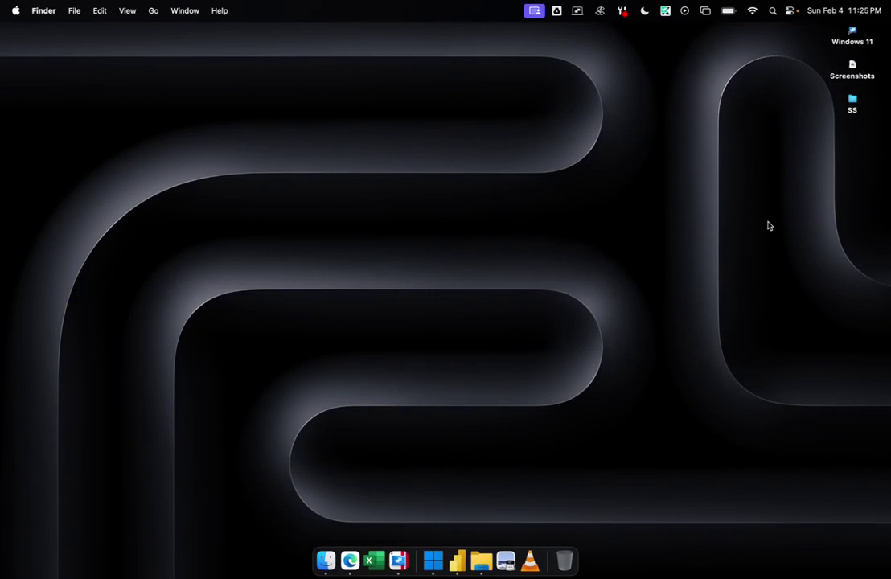
left_click(457, 561)
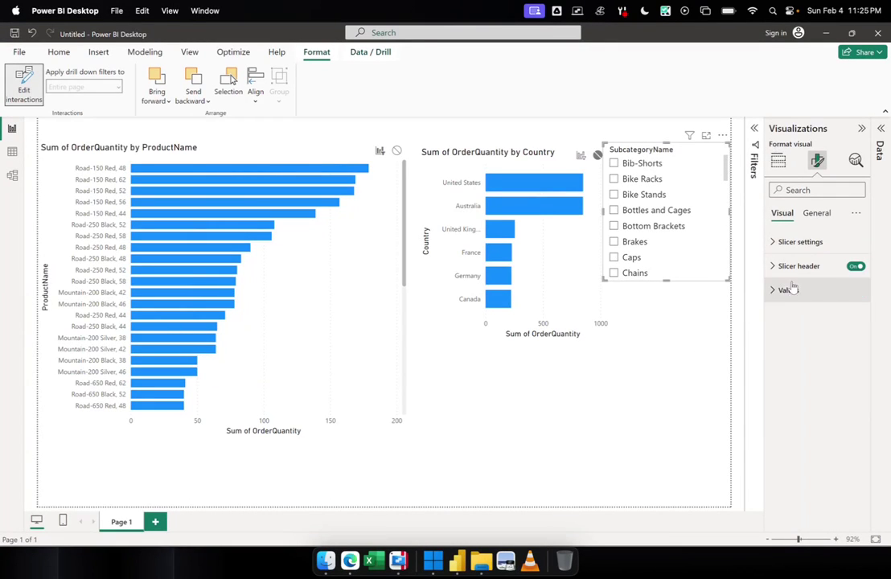
left_click(778, 244)
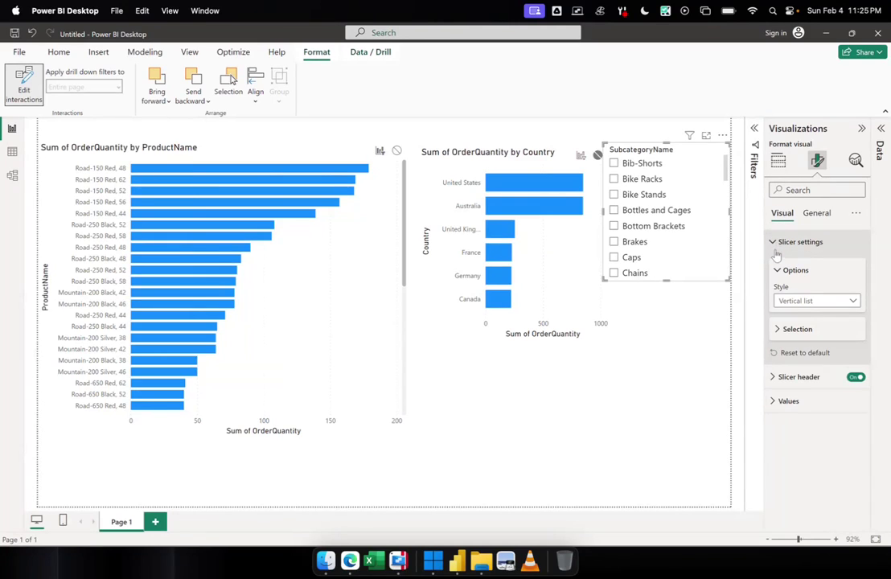
Set the SubcategoryName slicer's style to Dropdown.
left_click(854, 303)
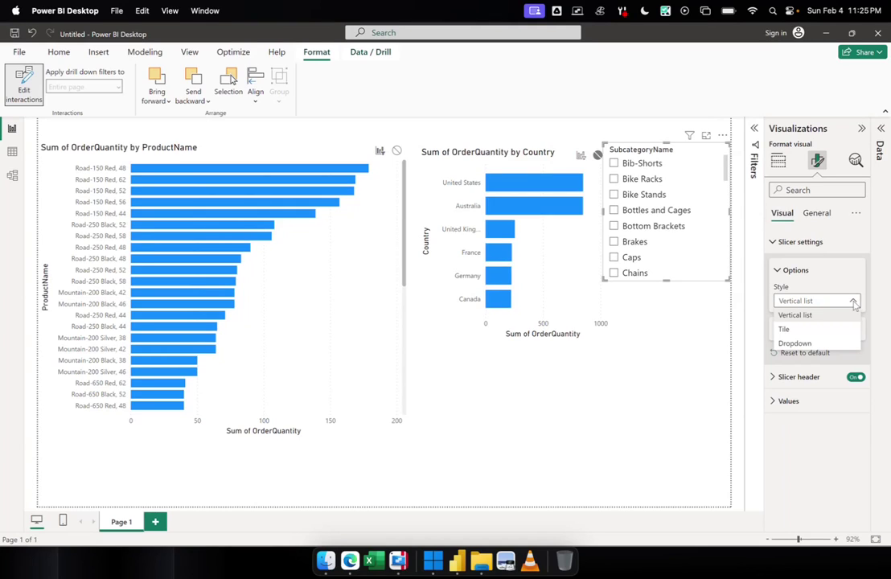
left_click(854, 303)
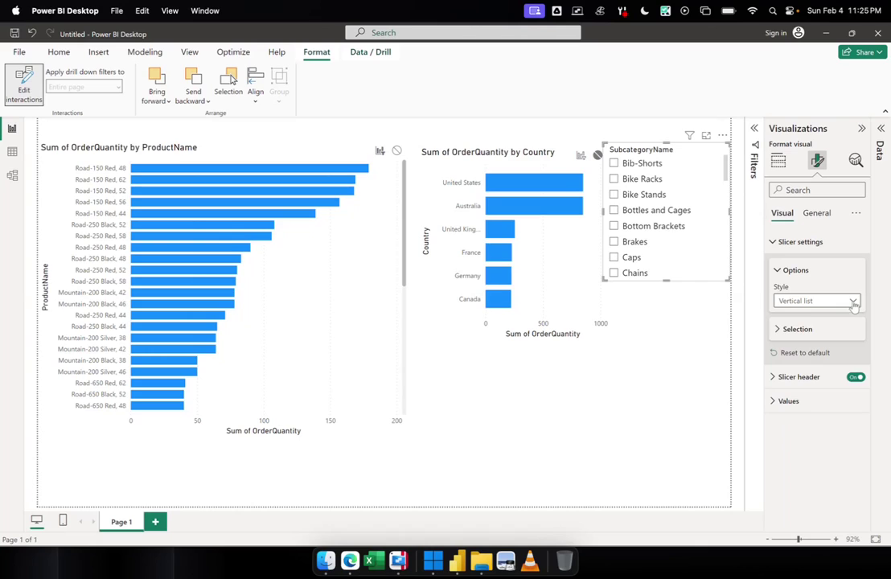
left_click(854, 303)
left_click(822, 345)
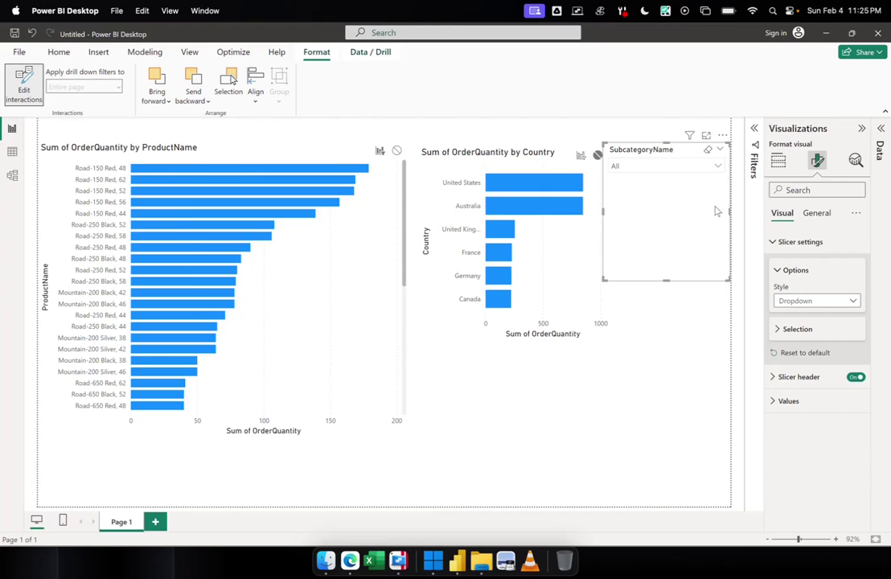
Switch the slicer's style back to Vertical list and look through its subcategories.
left_click(795, 300)
left_click(792, 302)
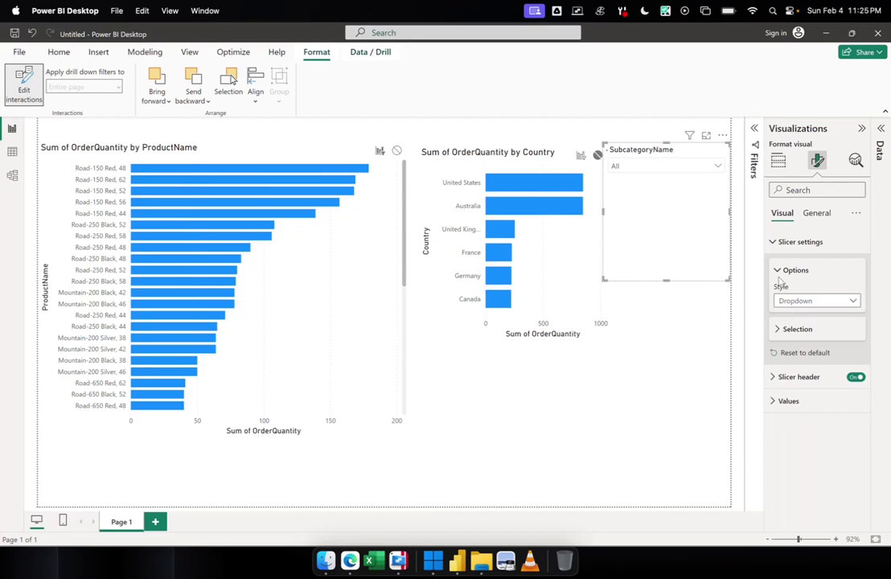
scroll(728, 214, "down", 5)
scroll(727, 213, "up", 5)
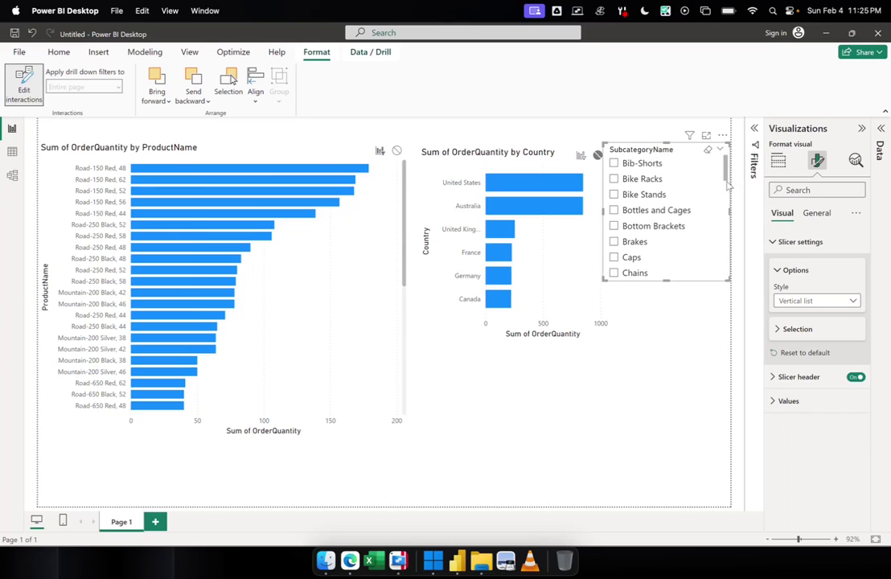
left_click_drag(727, 187, 726, 246)
scroll(725, 241, "up", 6)
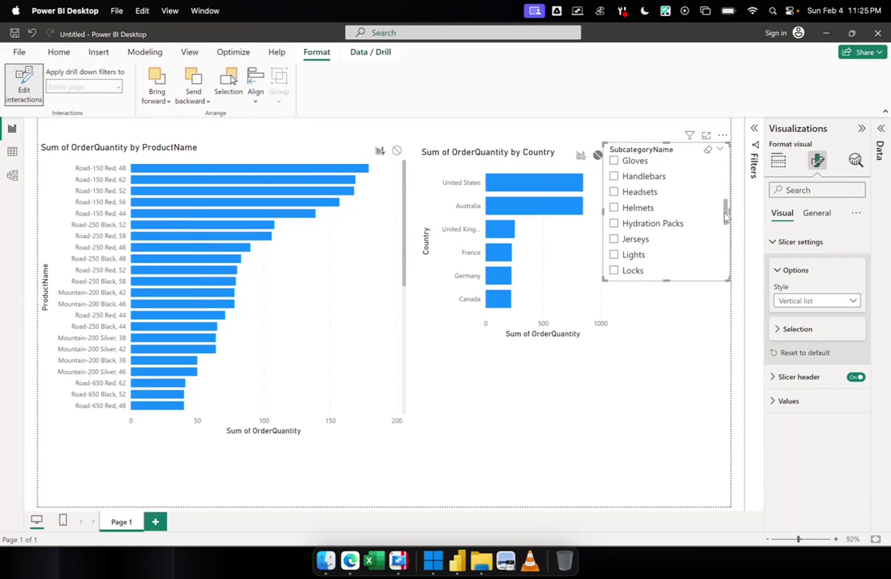
Change the slicer's style to Dropdown again and try expanding and collapsing its list of subcategories.
left_click(851, 302)
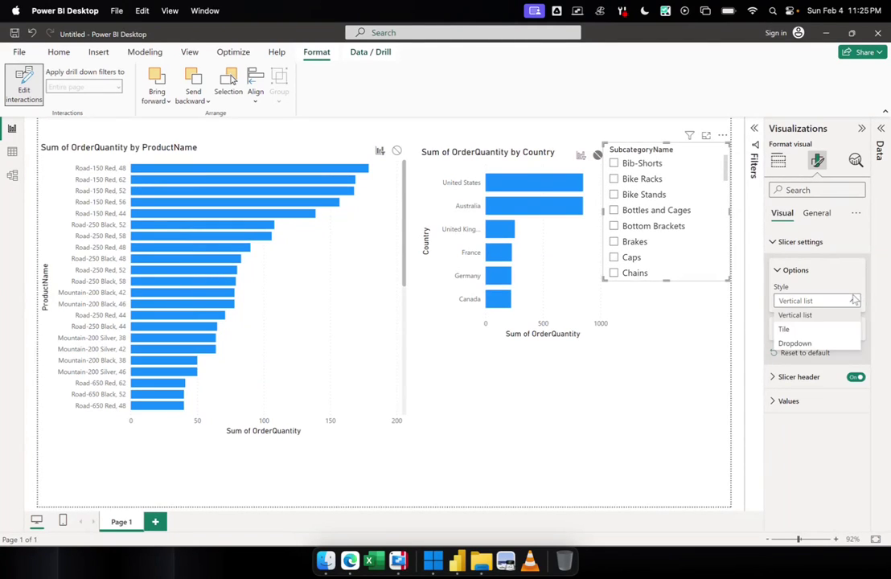
left_click(790, 343)
left_click(720, 165)
left_click(719, 165)
left_click(719, 165)
left_click(720, 165)
Set the SubcategoryName slicer's style to Tile and expand its Selection options.
left_click(856, 302)
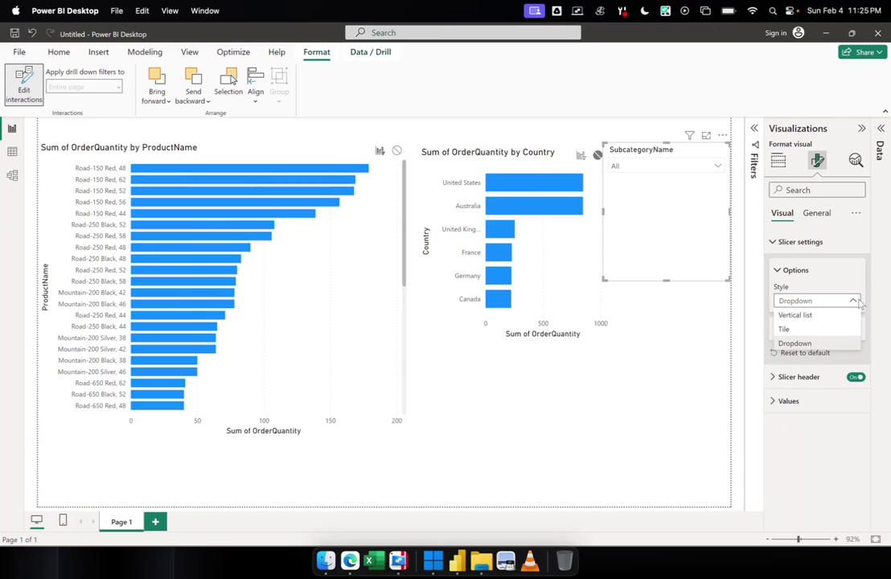
left_click(792, 331)
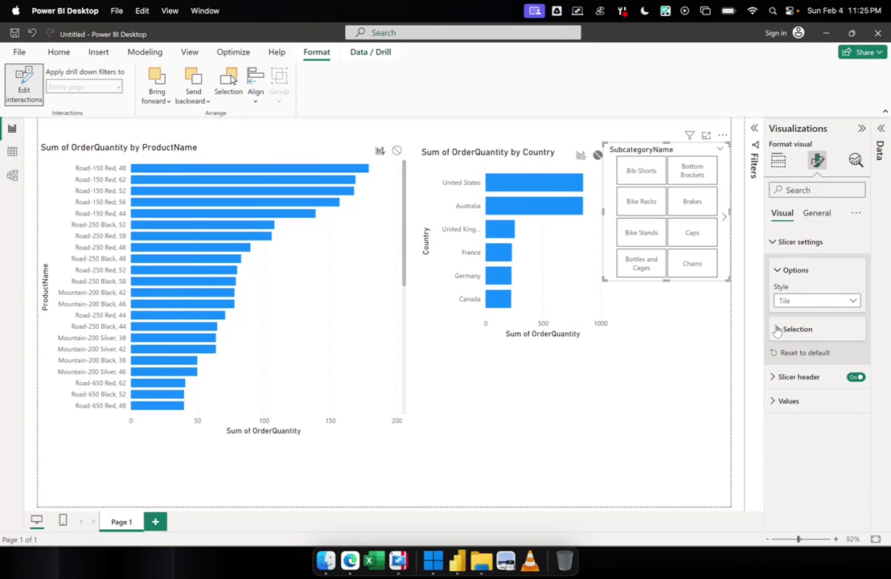
left_click(778, 330)
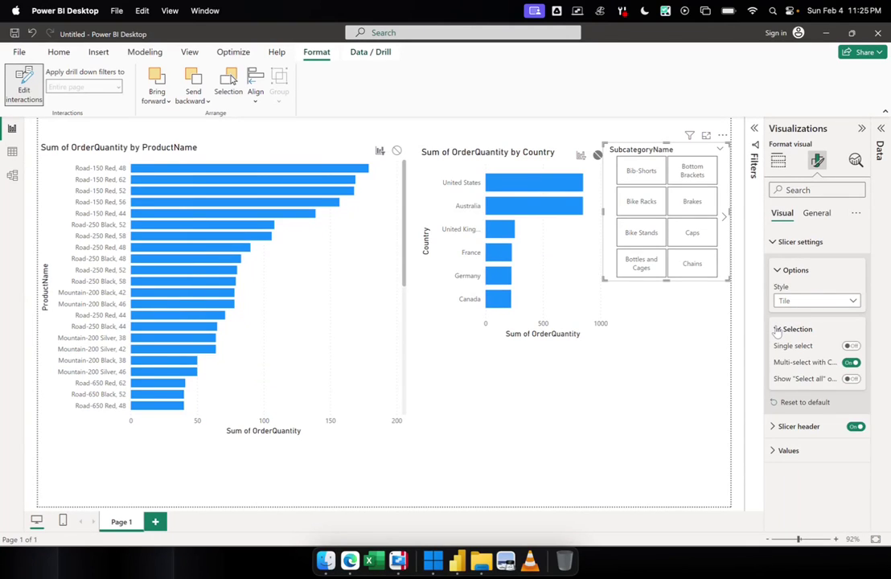
Turn off the SubcategoryName slicer's header, toggling it to compare the slicer with and without it.
left_click(777, 330)
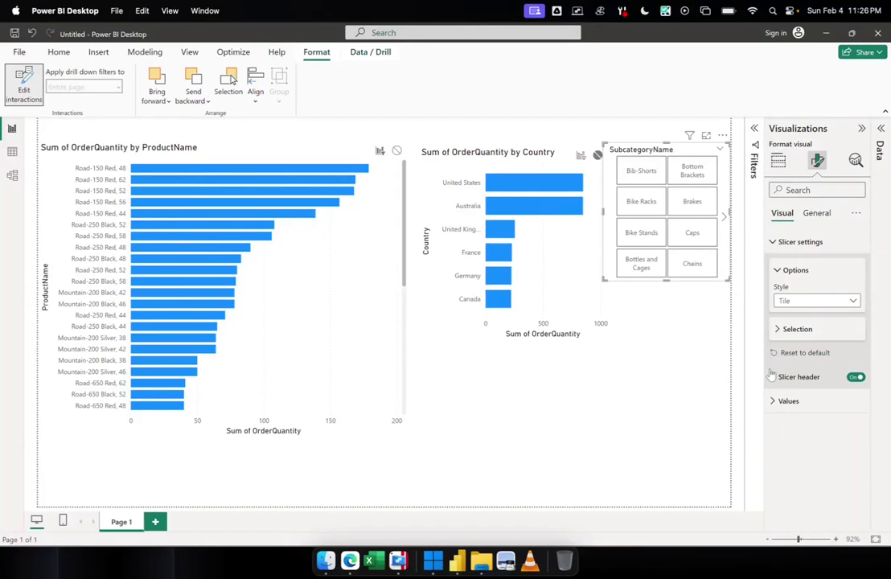
left_click(772, 378)
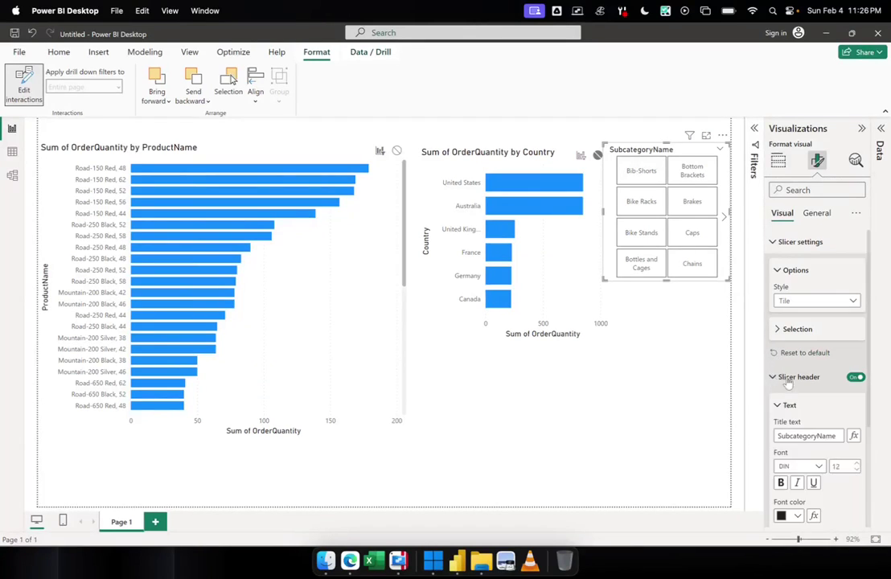
left_click(856, 378)
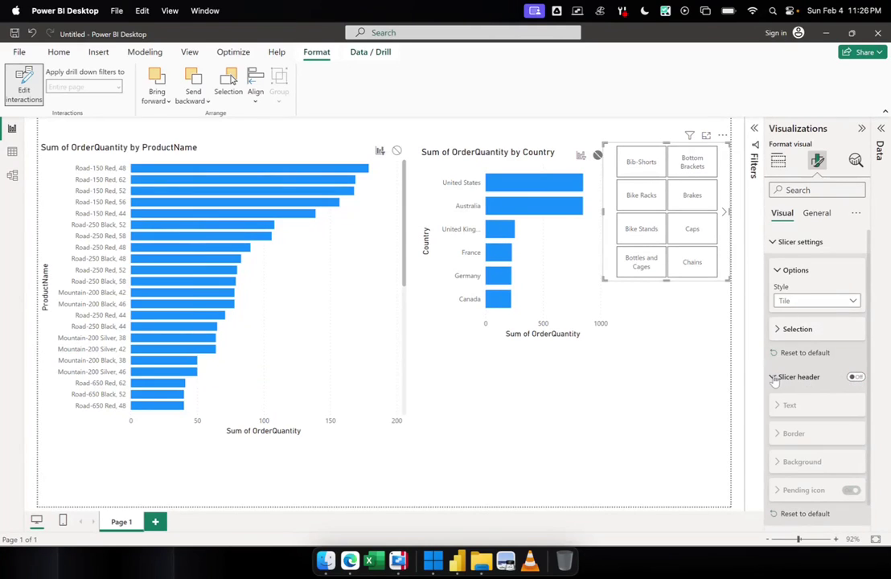
left_click(854, 377)
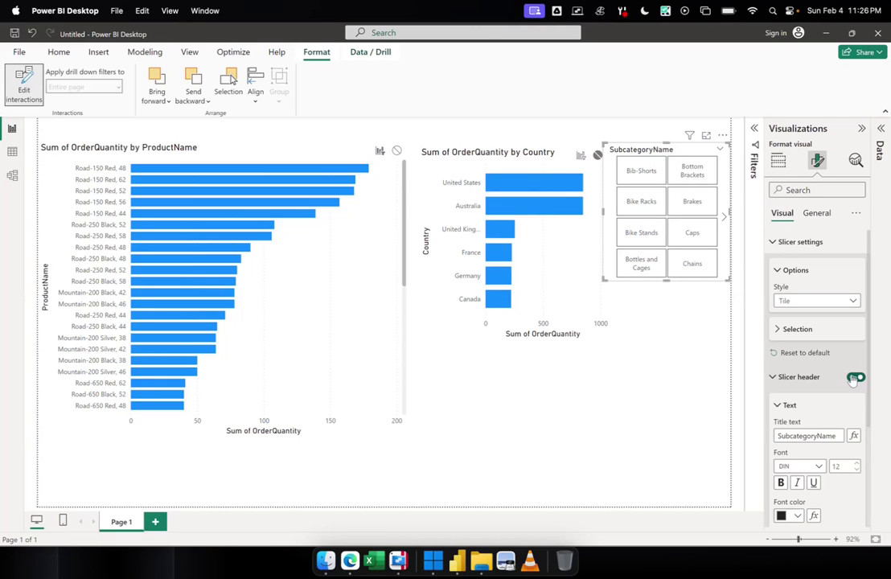
left_click(854, 377)
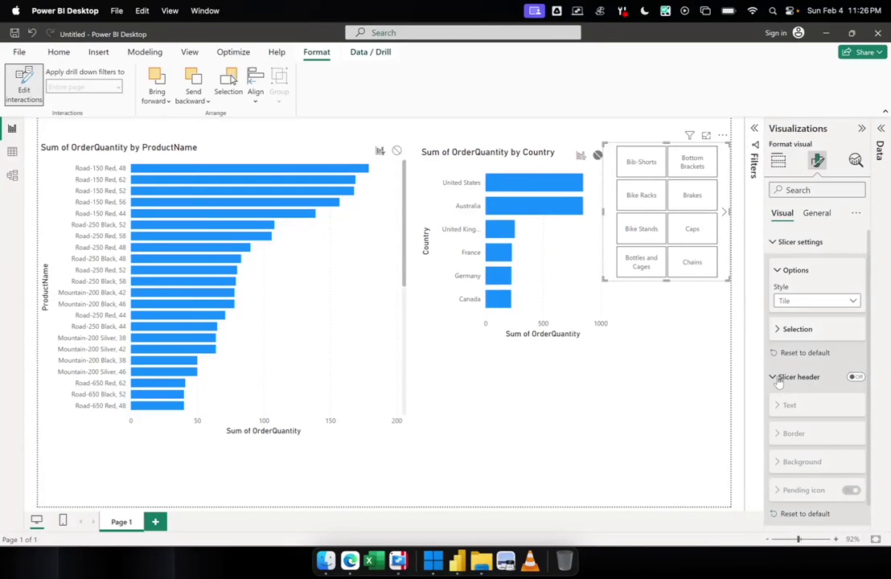
left_click(774, 378)
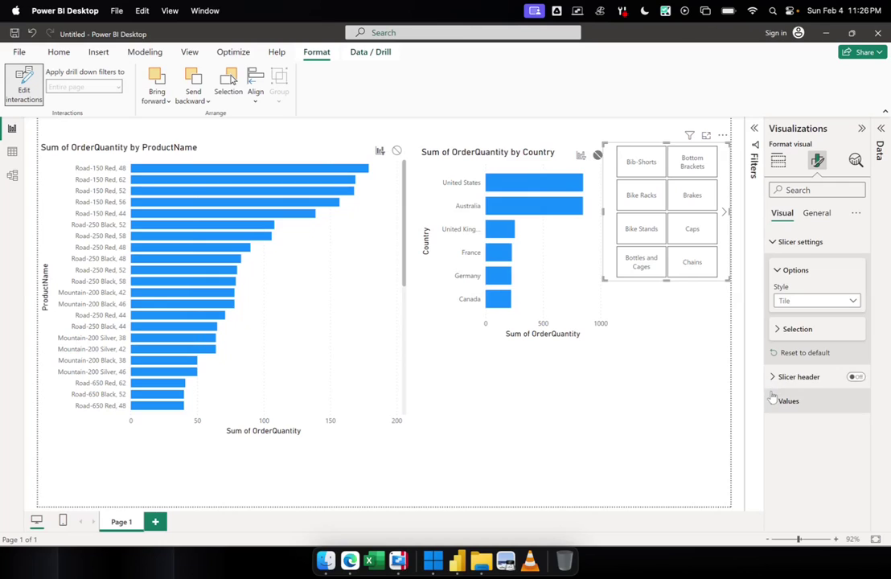
Look through the slicer's Values formatting options and its general Properties and Effects settings.
left_click(772, 400)
scroll(772, 402, "down", 3)
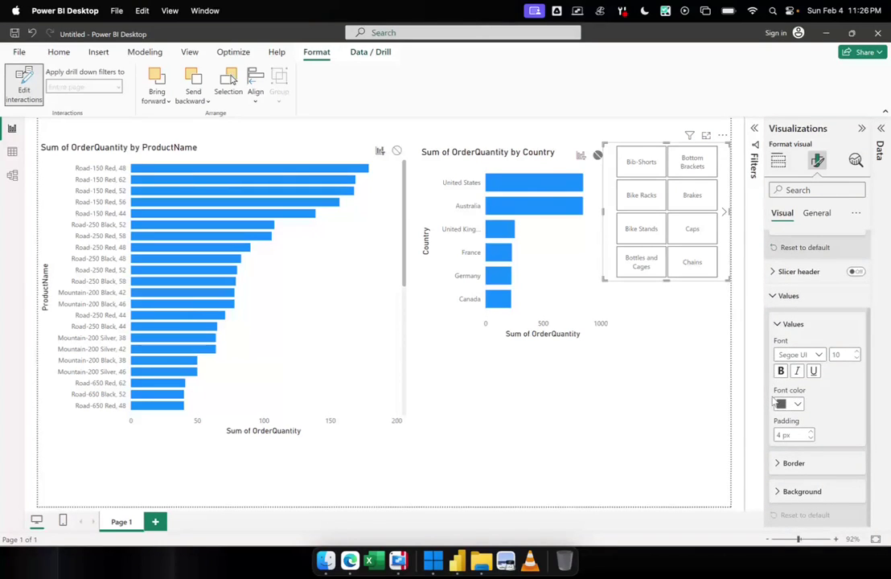
scroll(774, 402, "up", 3)
scroll(774, 402, "down", 3)
scroll(774, 403, "up", 3)
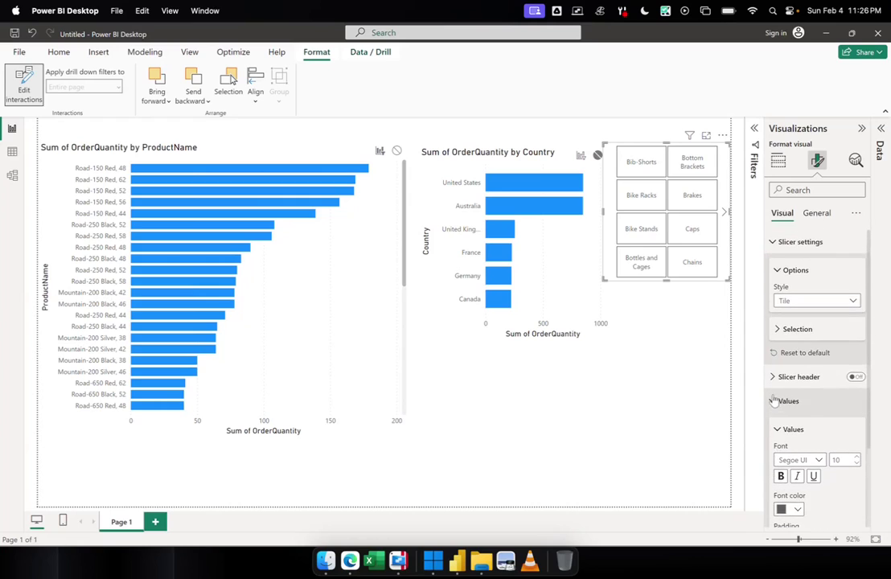
left_click(808, 219)
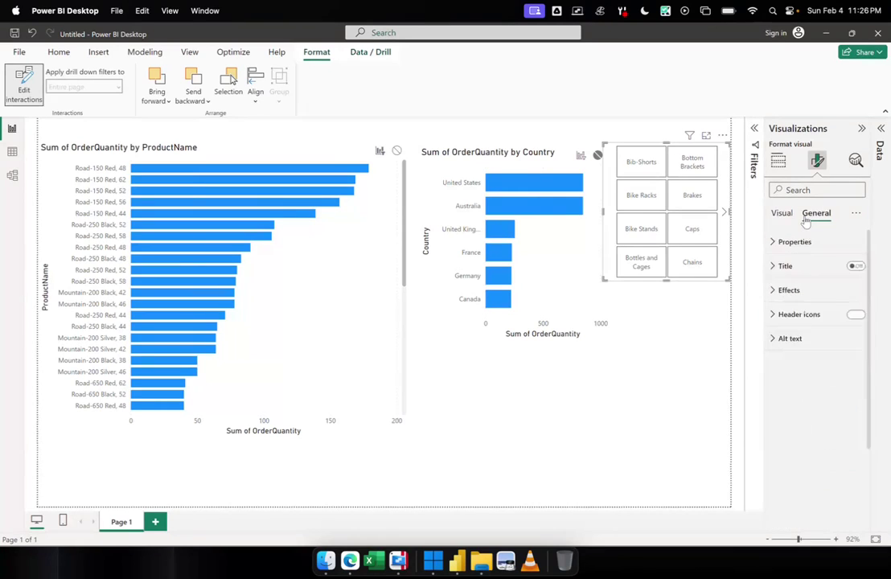
left_click(788, 244)
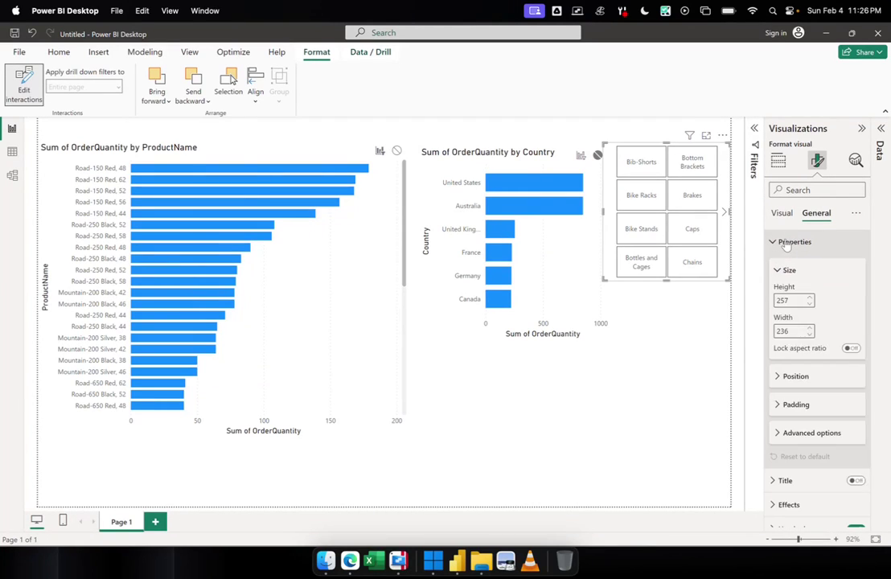
left_click(785, 243)
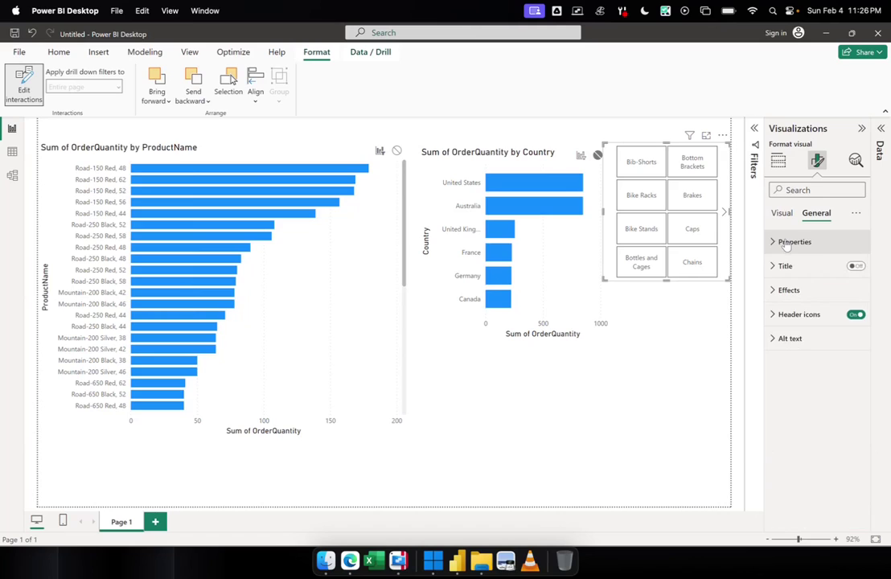
left_click(772, 291)
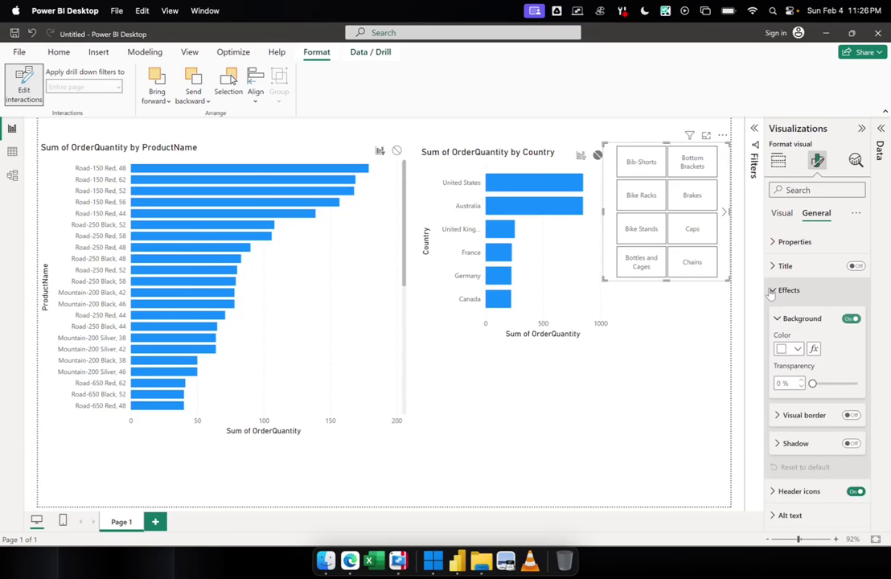
left_click(771, 291)
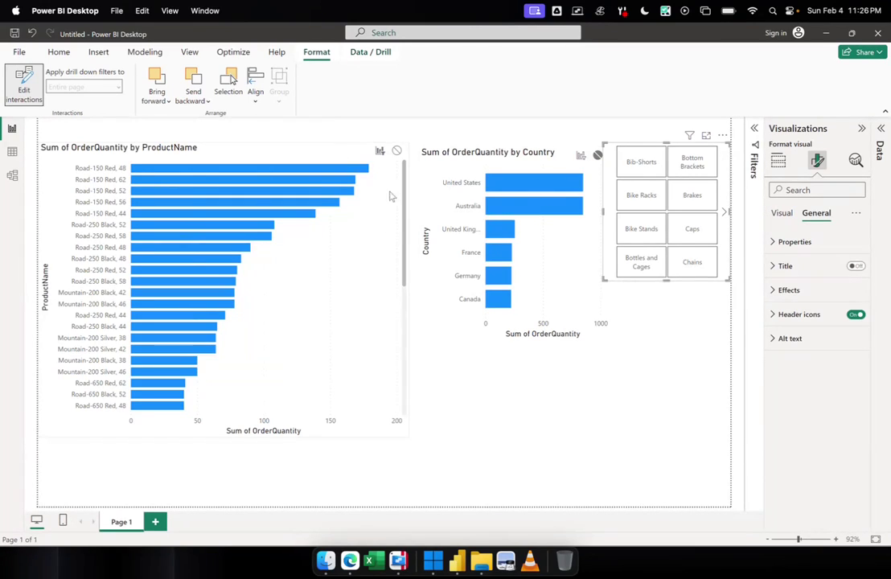
Narrow the OrderQuantity by ProductName chart and move the OrderQuantity by Country chart directly beside it.
left_click(334, 165)
left_click_drag(409, 290, 323, 288)
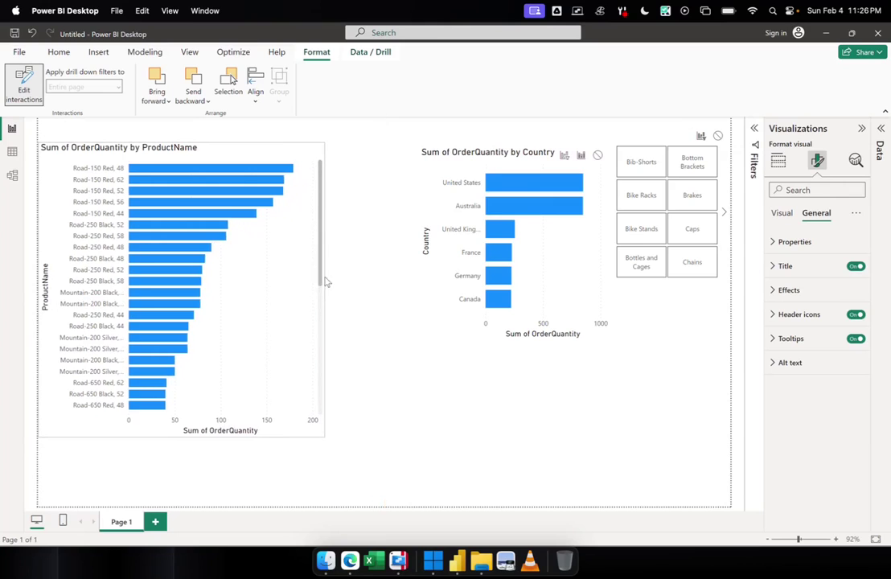
left_click_drag(472, 165, 379, 160)
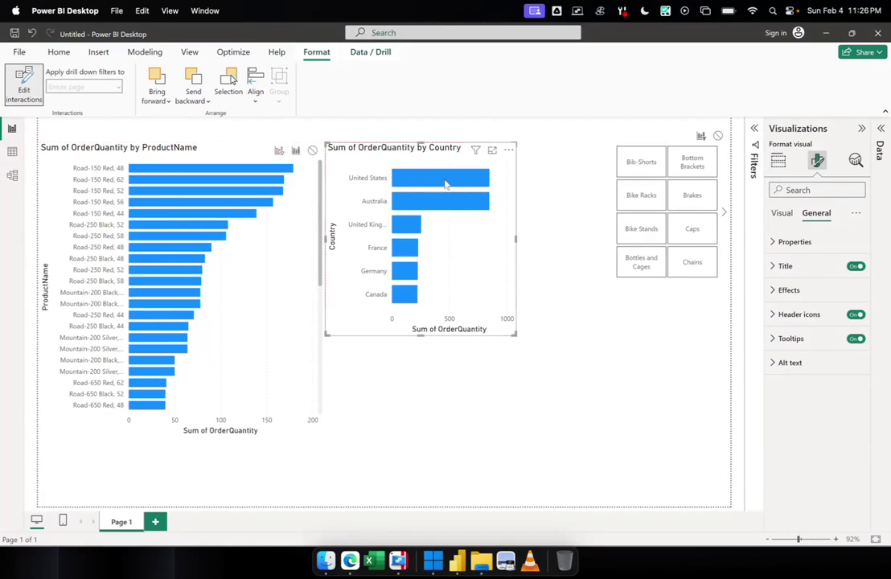
Widen the subcategory slicer toward the Country chart to fit three tile columns and page through its subcategories.
left_click(607, 239)
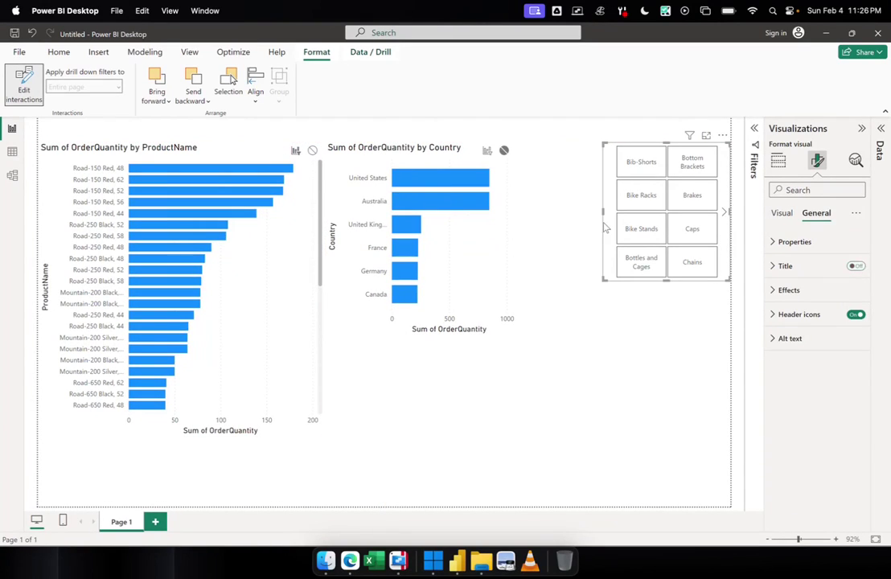
left_click_drag(603, 213, 523, 213)
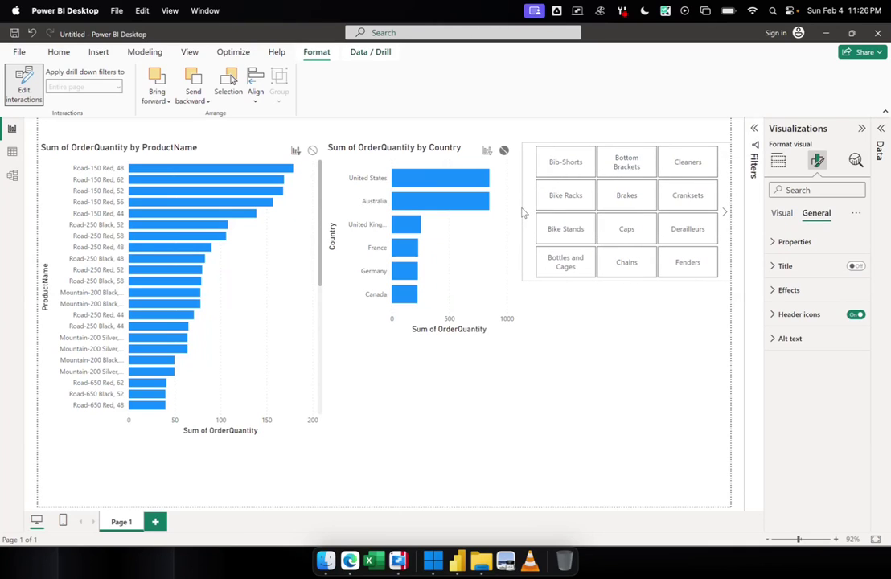
left_click(724, 212)
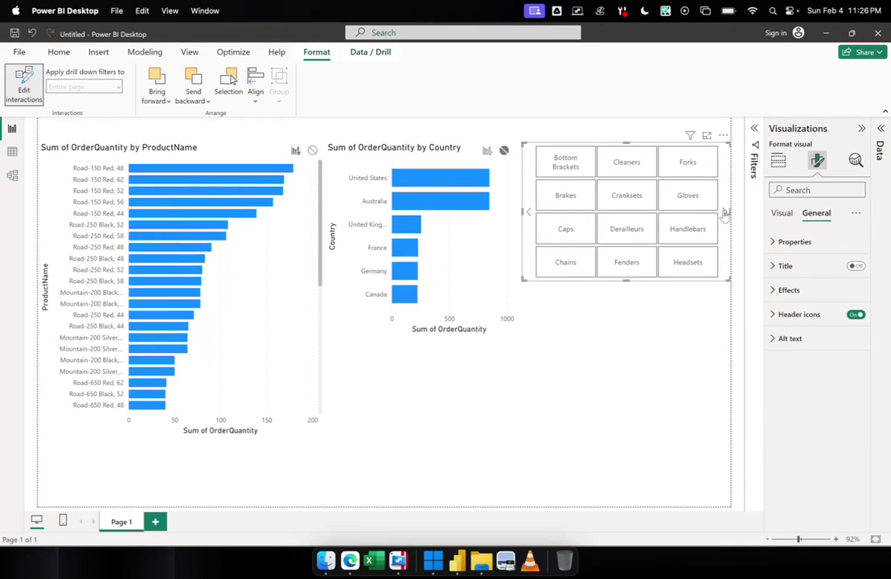
left_click(723, 213)
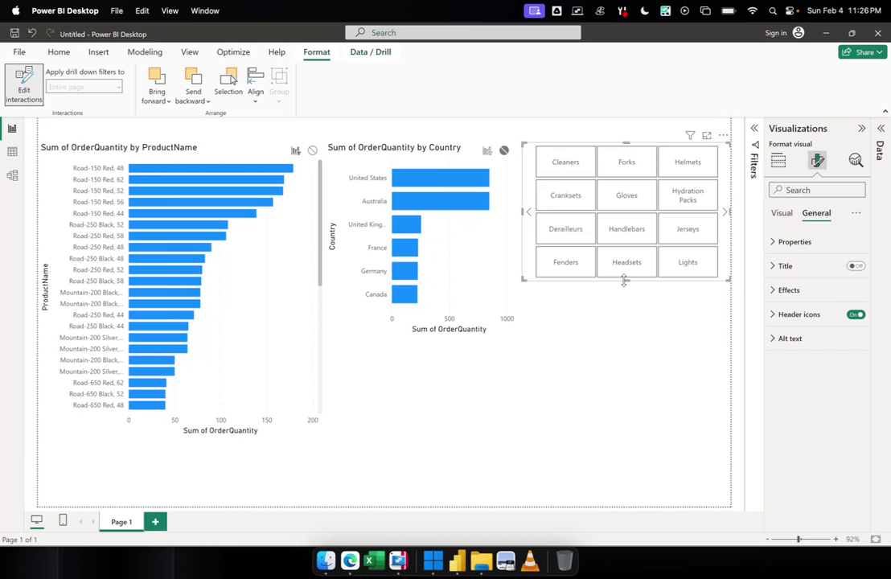
Try shortening the slicer to a single row of tiles, then stretch it to seven rows.
left_click_drag(625, 275, 663, 176)
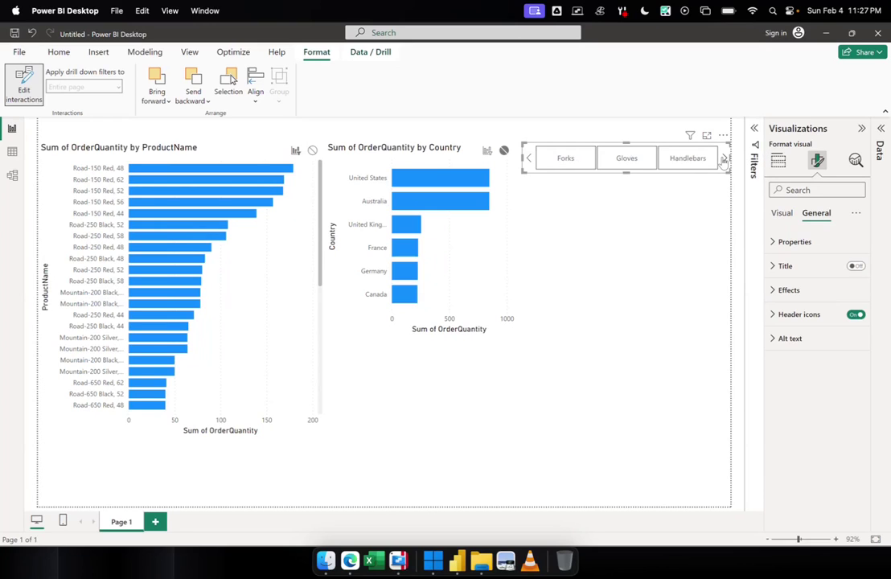
left_click(724, 159)
left_click_drag(625, 172, 639, 405)
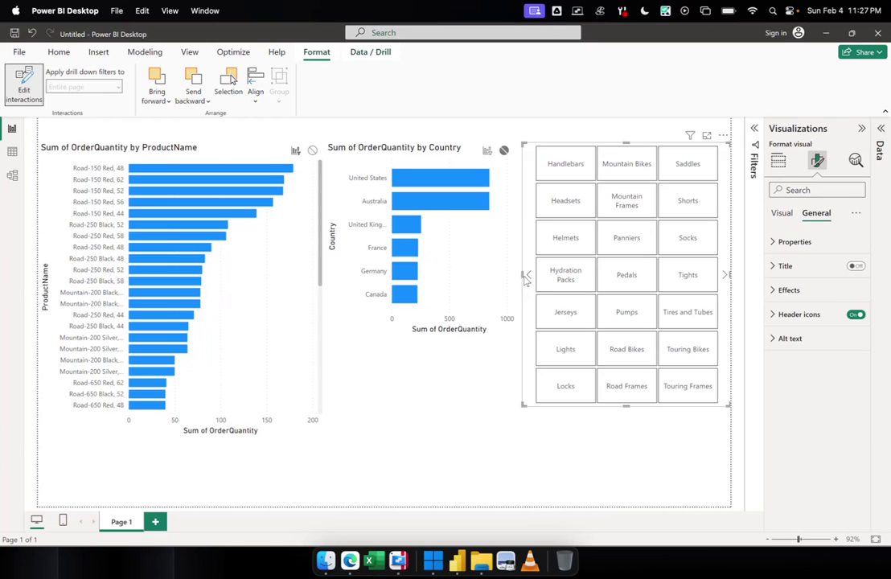
Move the slicer closer to the Country chart and resize it to one tile column about 188 wide and 430 high.
left_click_drag(524, 277, 623, 278)
left_click_drag(729, 161, 639, 154)
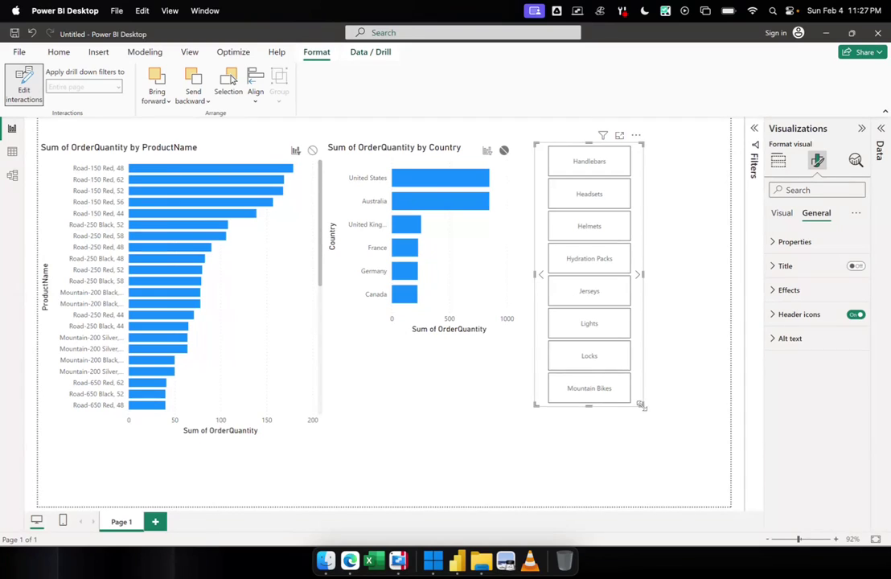
left_click_drag(641, 405, 723, 372)
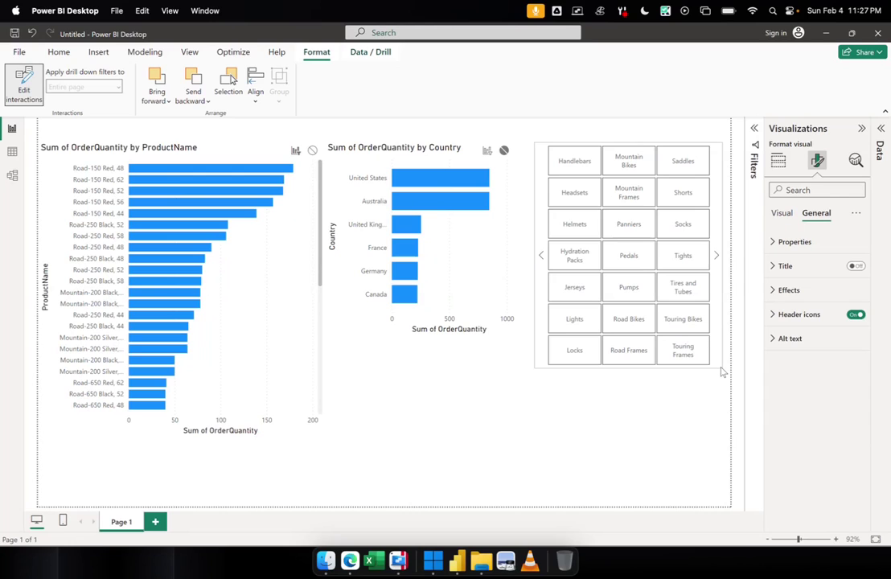
left_click_drag(723, 371, 635, 378)
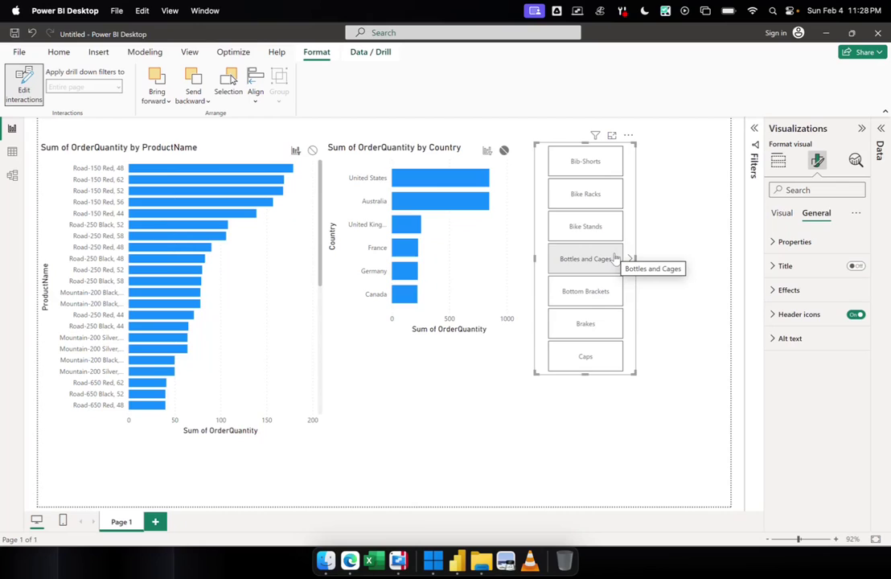
Turn off the Responsive option in the slicer's advanced properties.
left_click(772, 242)
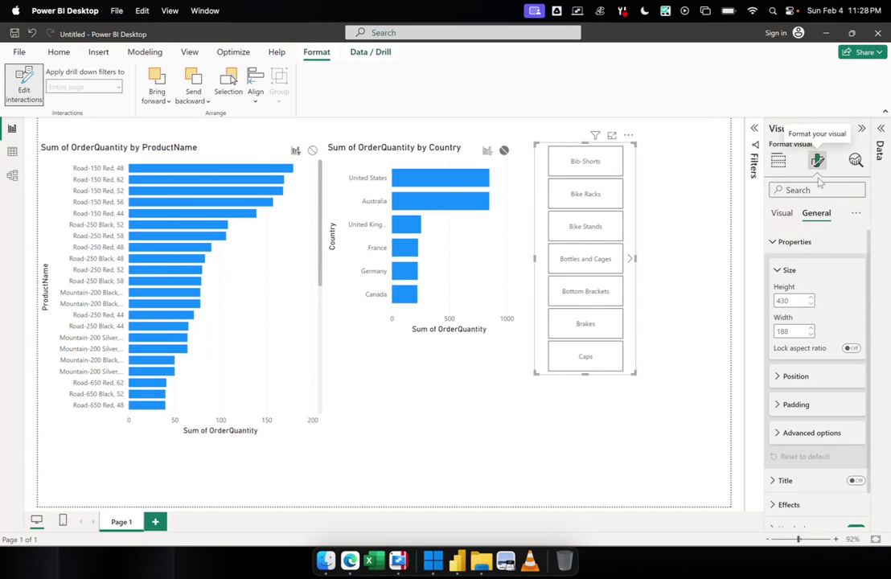
left_click(785, 214)
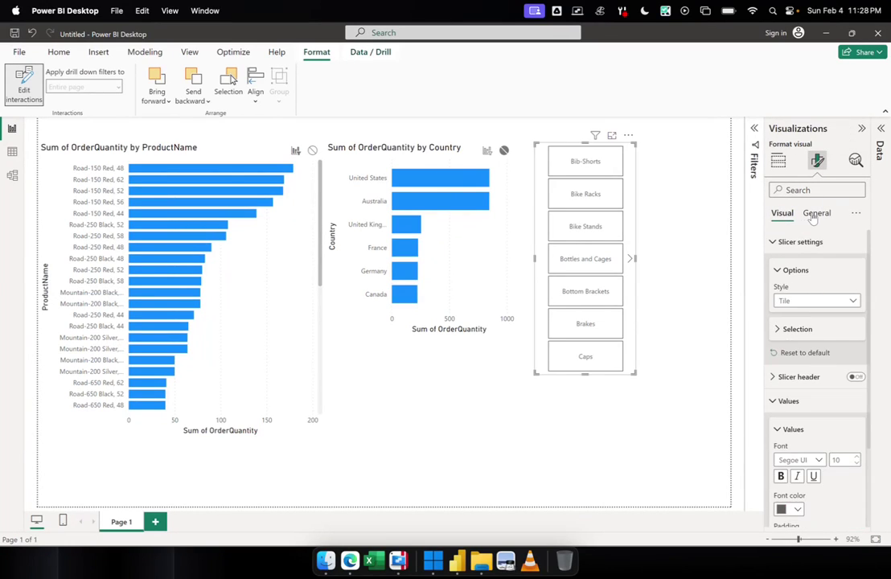
left_click(814, 217)
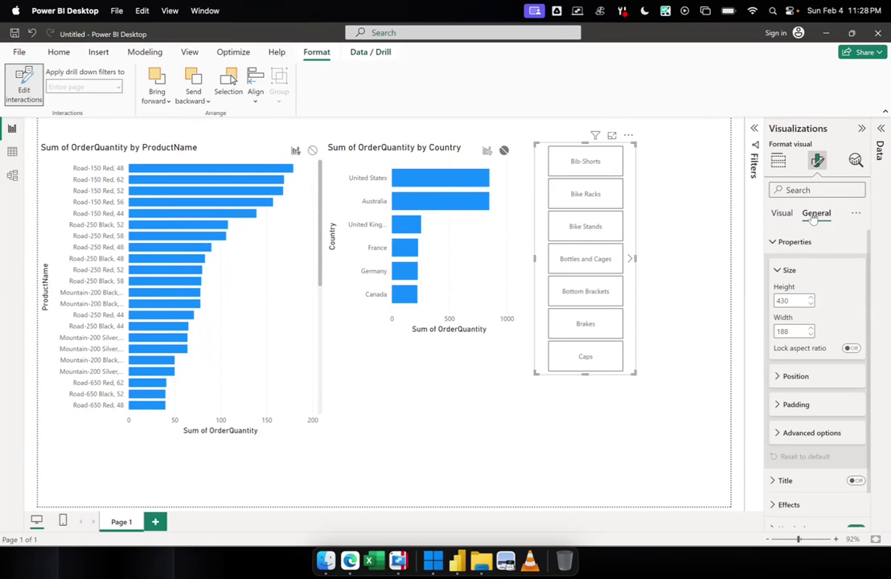
left_click(775, 242)
left_click(778, 246)
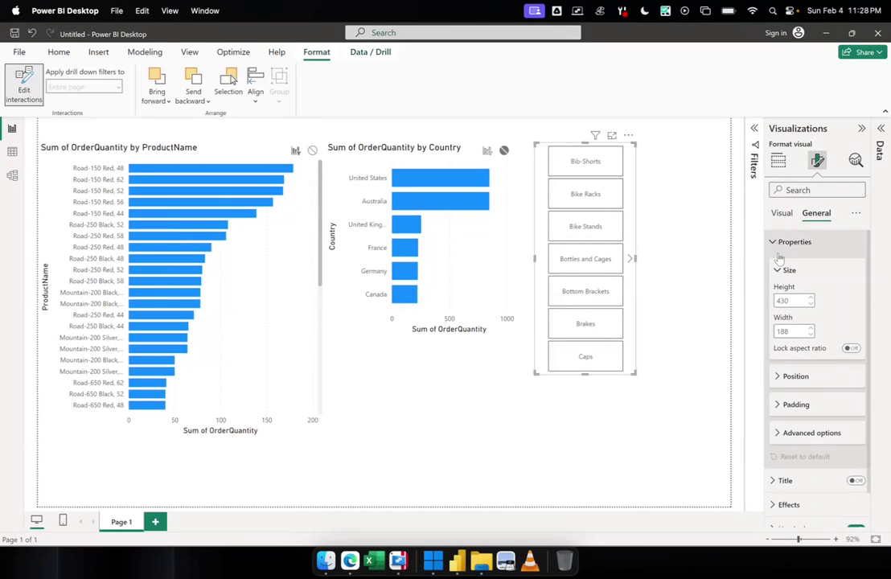
left_click(777, 432)
scroll(802, 398, "down", 2)
scroll(802, 394, "up", 2)
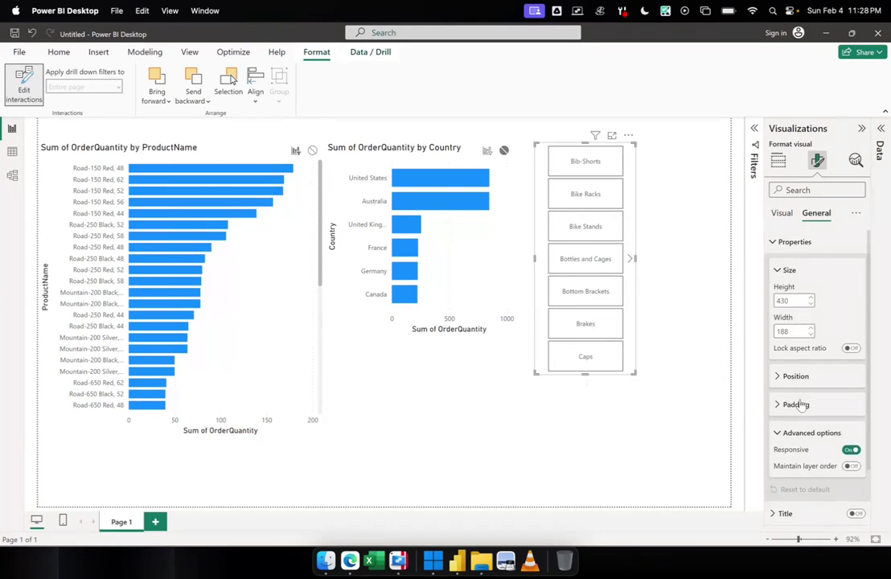
left_click(851, 450)
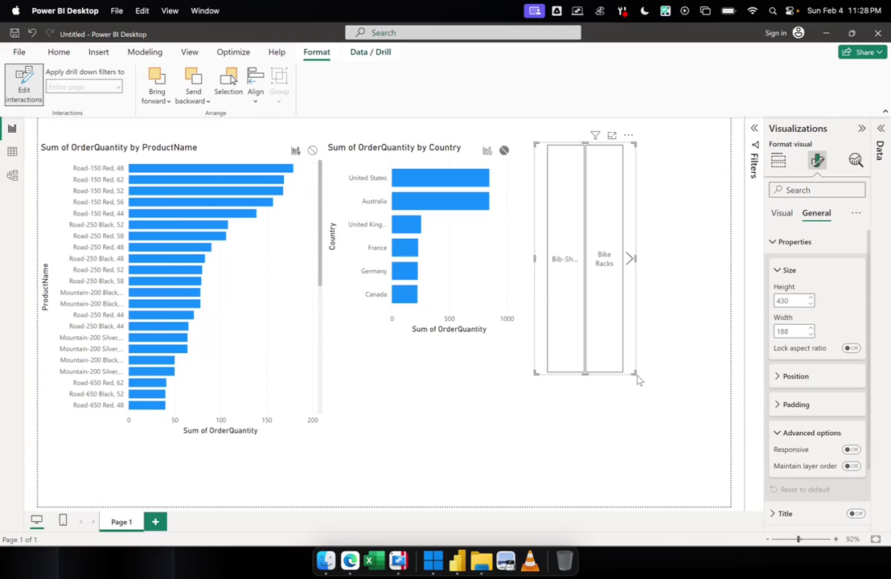
Resize the slicer to a single row of three tiles about 312 wide and 76 high.
left_click_drag(636, 373, 704, 334)
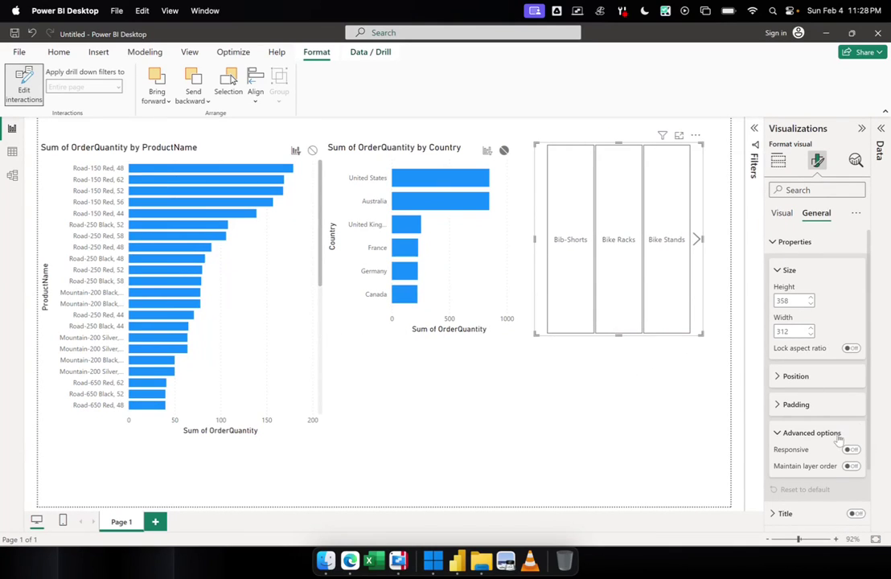
left_click_drag(619, 335, 619, 195)
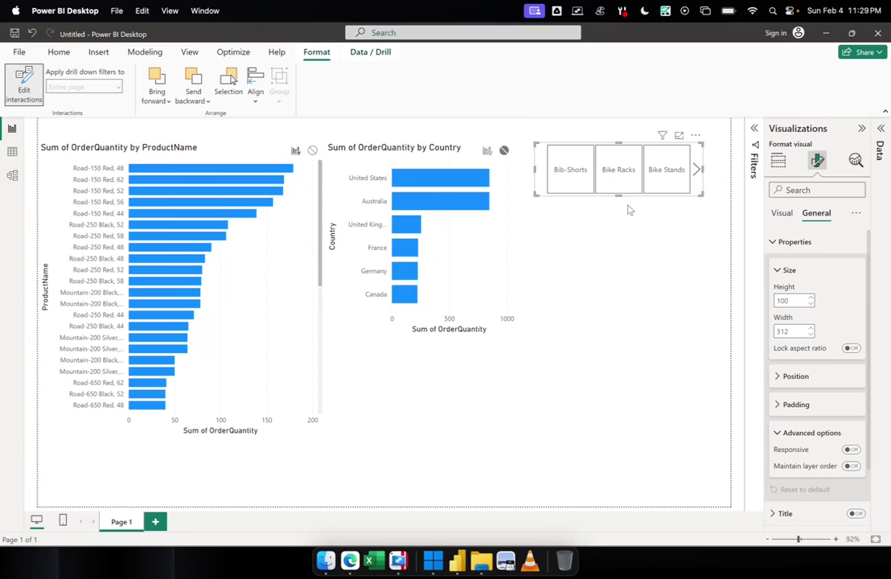
mouse_move(618, 195)
left_mouse_down()
mouse_move(619, 290)
mouse_move(617, 184)
left_mouse_up()
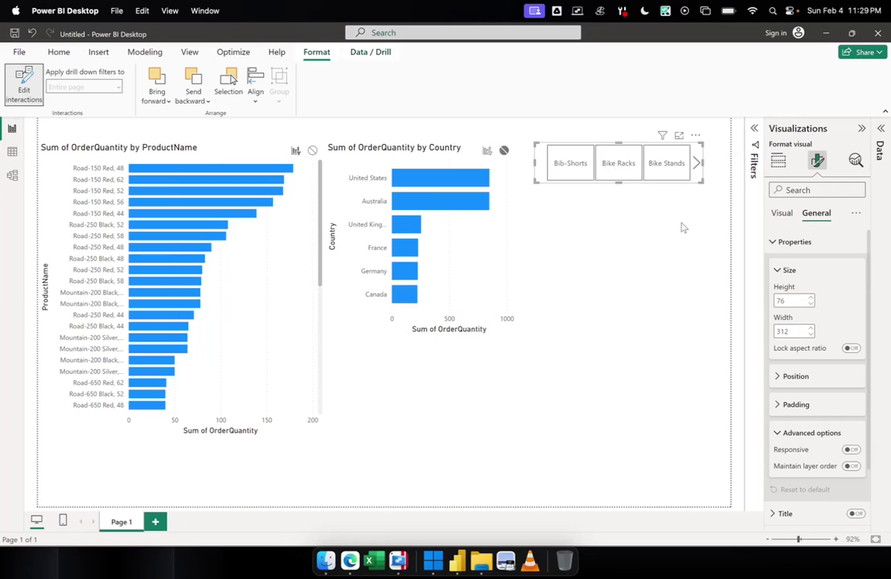